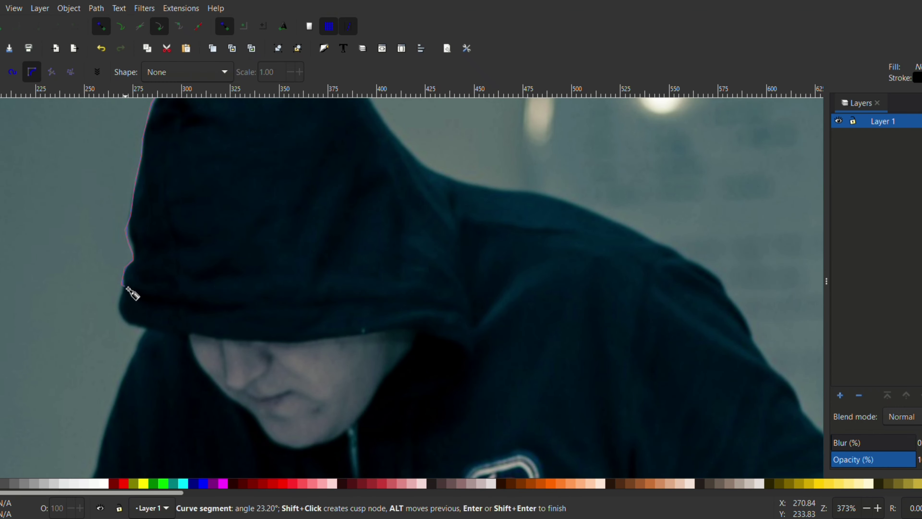
click(123, 324)
click(153, 331)
click(282, 343)
click(408, 329)
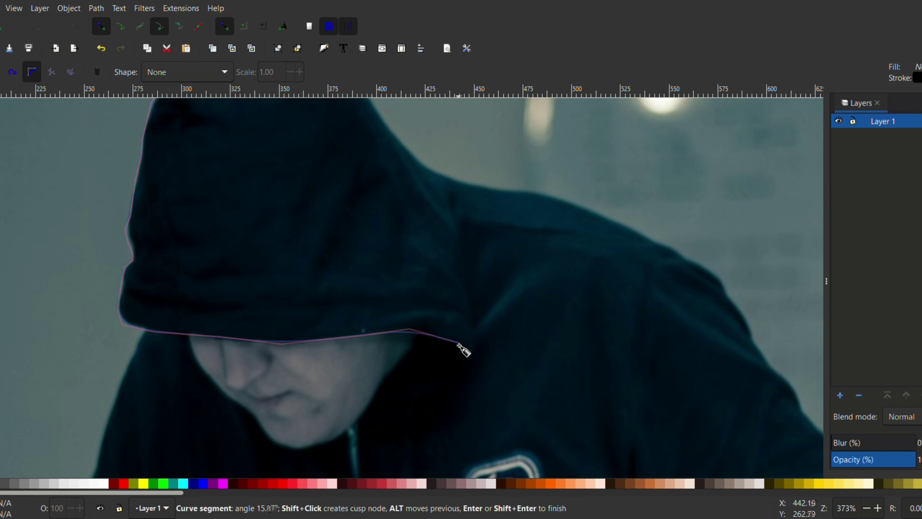
click(456, 343)
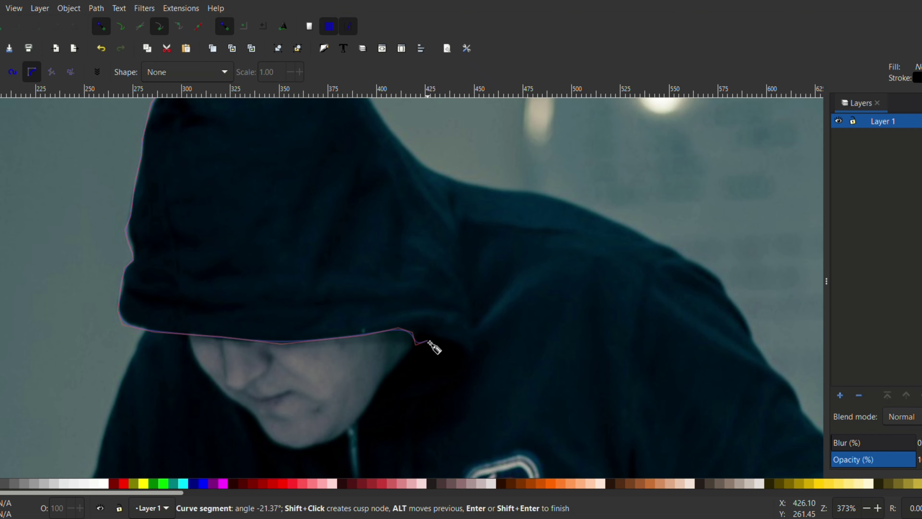
key(BackSpace)
key(BackSpace)
key(BackSpace)
key(BackSpace)
key(BackSpace)
scroll(240, 212, up, 8)
key(Escape)
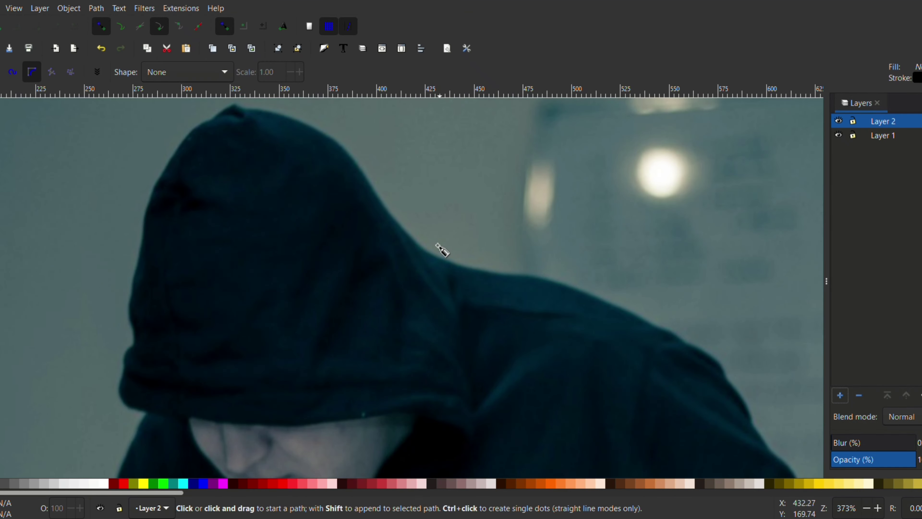
On the new layer, trace the hood's front edge and its lower brim above the face.
click(197, 123)
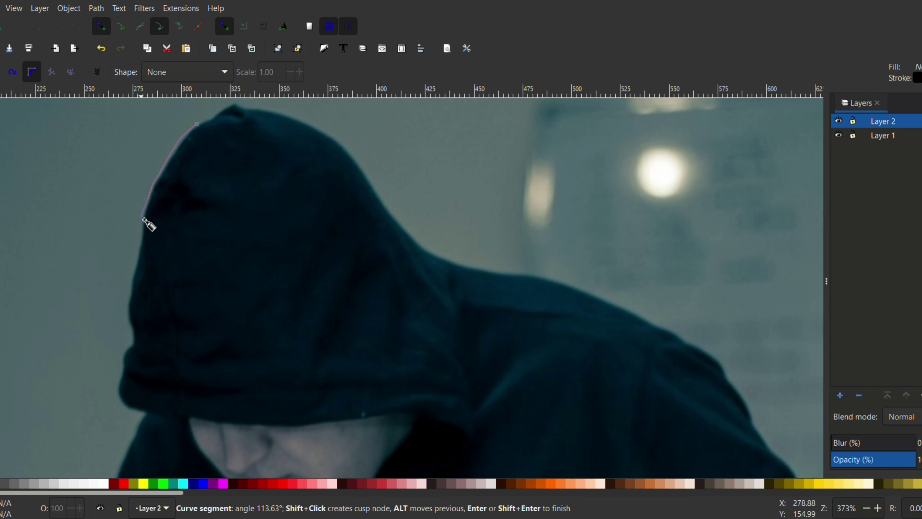
click(132, 345)
click(125, 408)
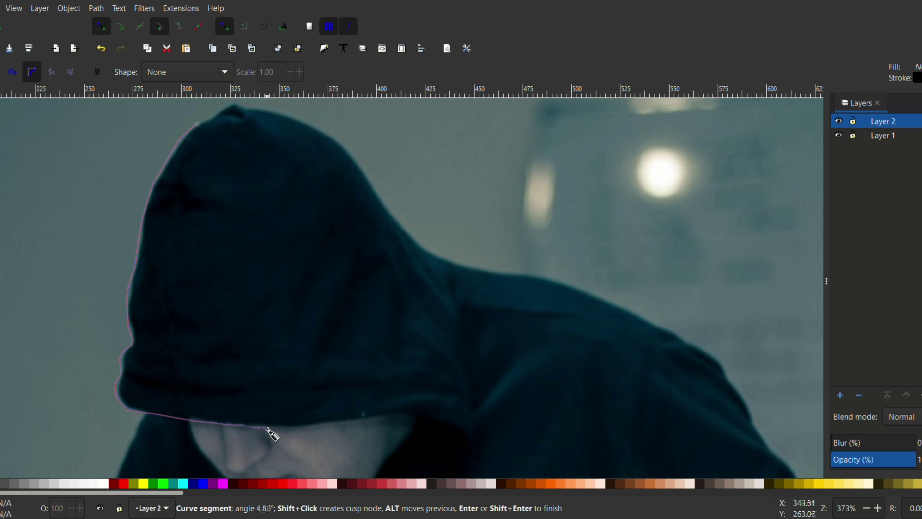
scroll(430, 385, down, 5)
click(413, 294)
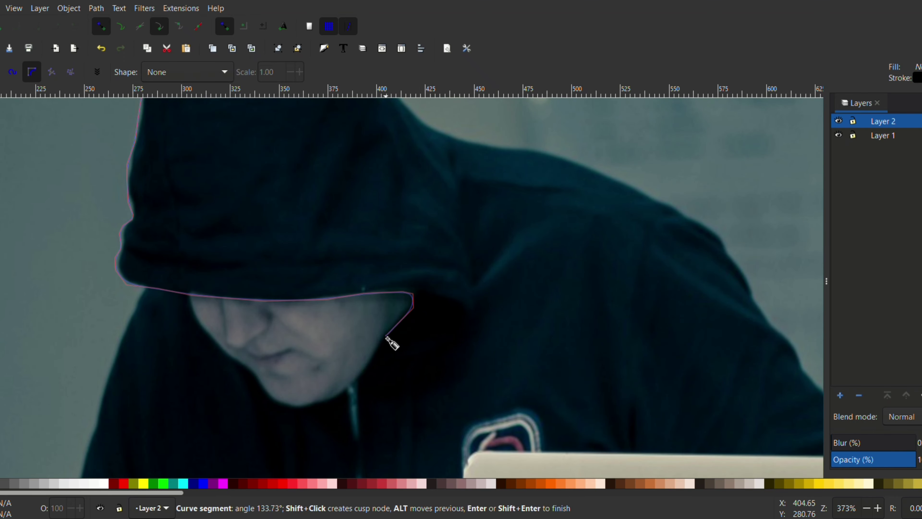
click(335, 399)
click(282, 406)
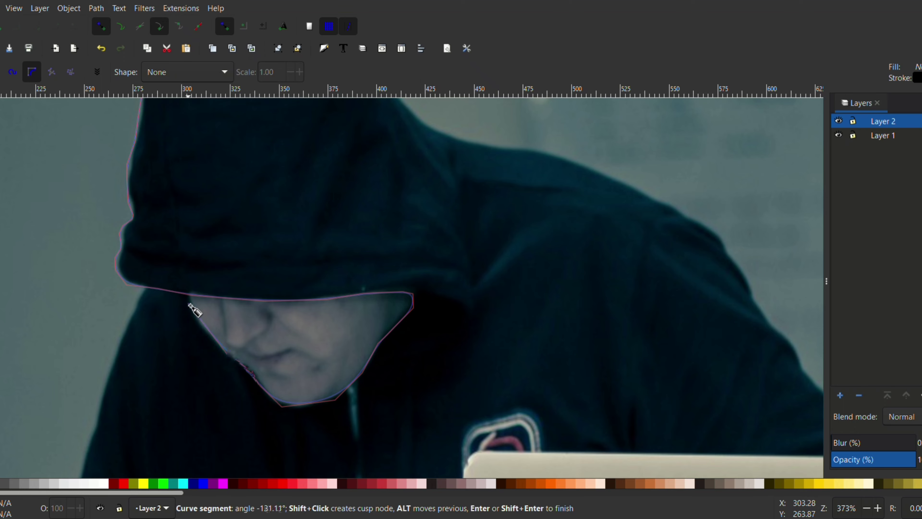
key(BackSpace)
key(BackSpace)
Continue the hood path from the brim's end up the back seam to where the hood meets the shoulder.
click(474, 332)
scroll(465, 218, up, 3)
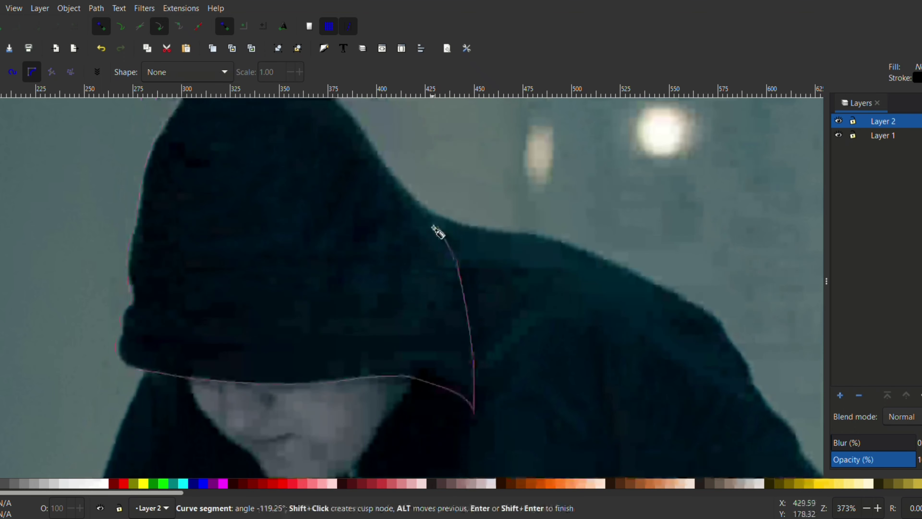
click(413, 200)
scroll(414, 200, up, 3)
Trace over the crown of the hood, close the path at its starting point and fill it with black.
click(385, 248)
click(363, 214)
click(335, 180)
click(298, 161)
click(256, 147)
click(233, 142)
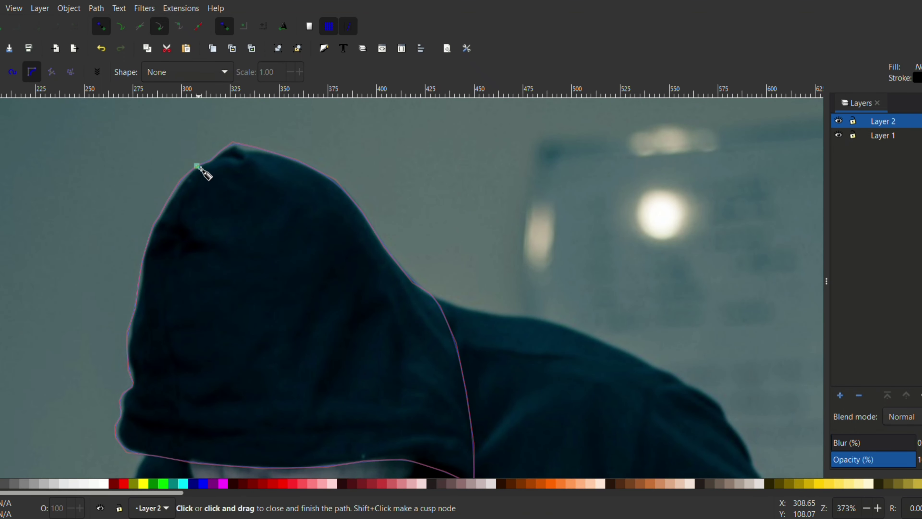
click(198, 167)
scroll(387, 200, down, 3)
click(1, 483)
Trace the jacket front beside the larger laptop, from the shoulder down the armhole and along the laptop's top and near side edge.
scroll(414, 291, down, 9)
click(315, 284)
click(307, 317)
scroll(284, 326, down, 2)
scroll(290, 367, up, 3)
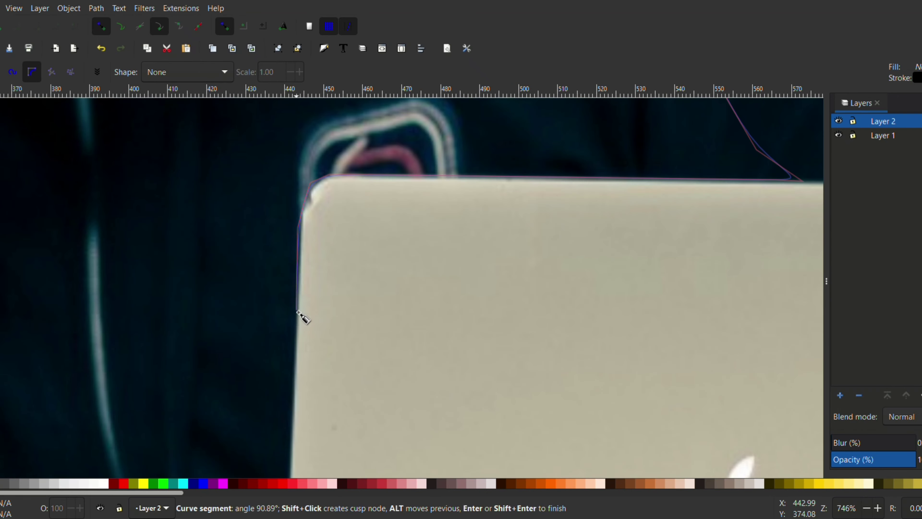
click(295, 316)
scroll(295, 319, down, 3)
scroll(290, 345, down, 3)
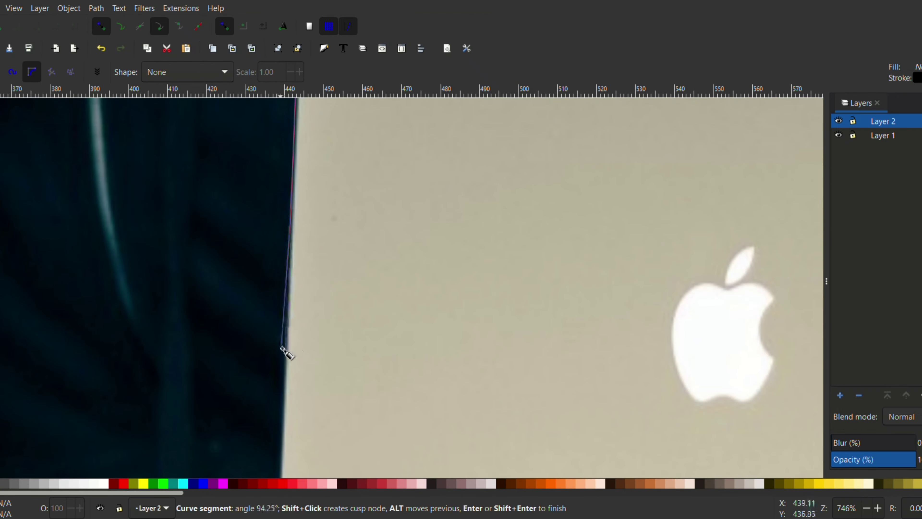
scroll(287, 348, down, 5)
drag(275, 363, 196, 367)
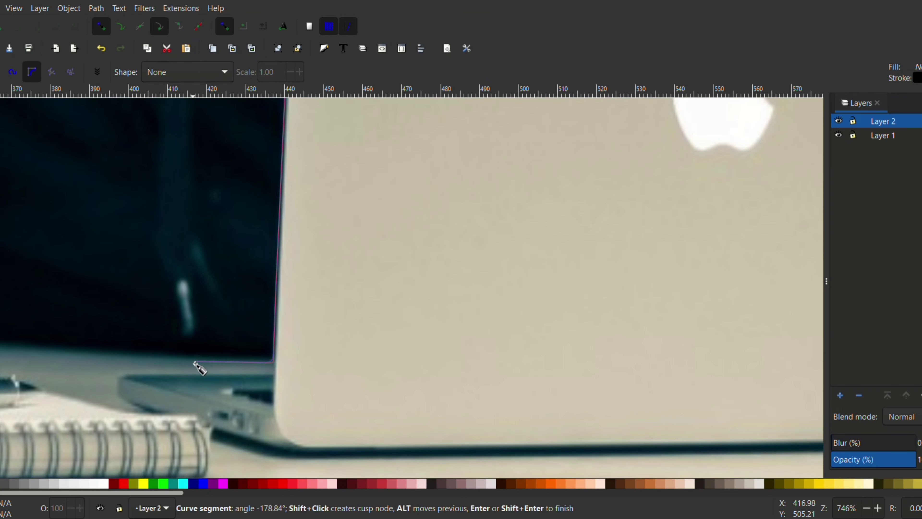
Continue the jacket path up the zipper, past the chin and back to the shoulder, closing it and filling it with very dark gray.
scroll(195, 365, down, 2)
scroll(152, 172, up, 6)
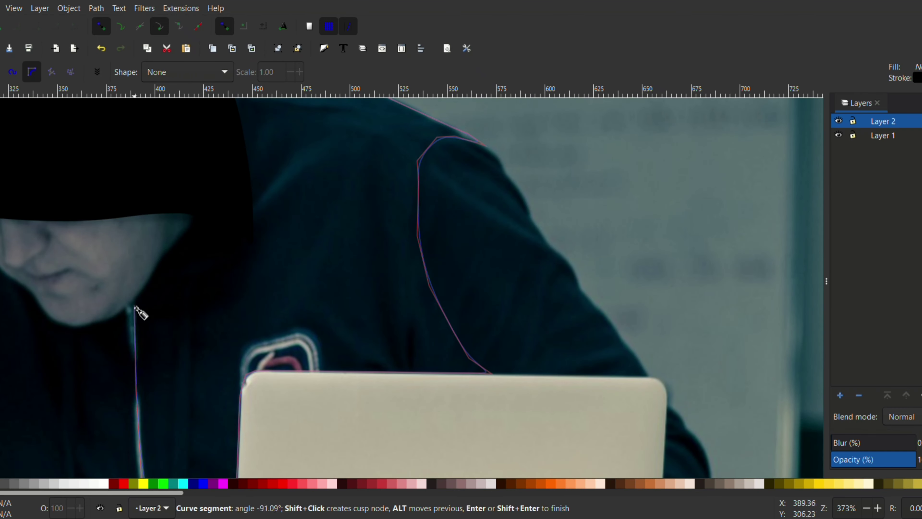
click(134, 307)
scroll(133, 327, up, 3)
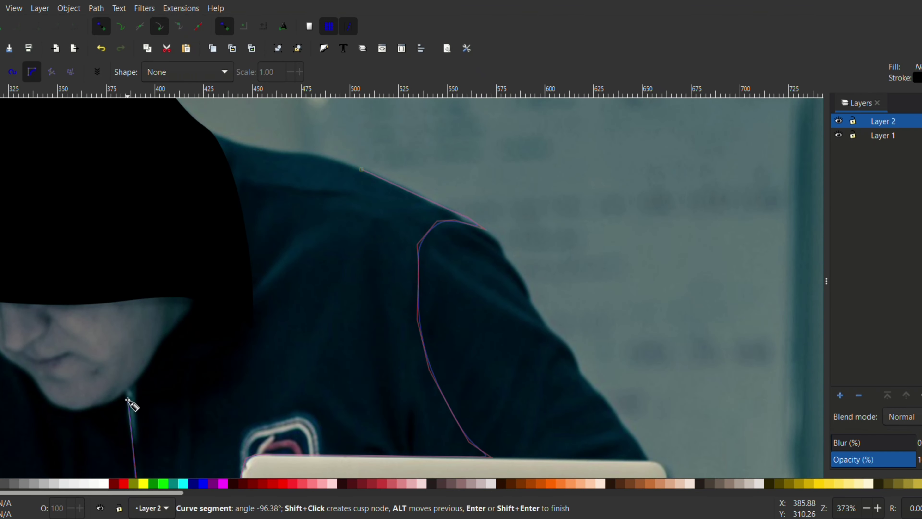
click(200, 324)
click(222, 159)
click(254, 171)
click(317, 177)
click(369, 193)
scroll(424, 203, down, 3)
key(End)
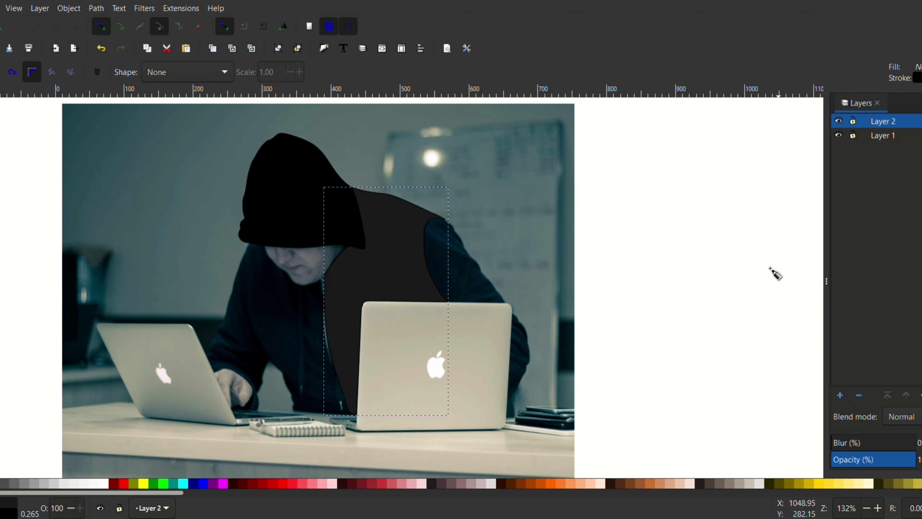
Add a new layer and trace the upper sleeve behind the larger laptop from its armhole edge along the top of the laptop.
click(840, 395)
click(447, 331)
scroll(475, 284, up, 3)
scroll(409, 195, up, 2)
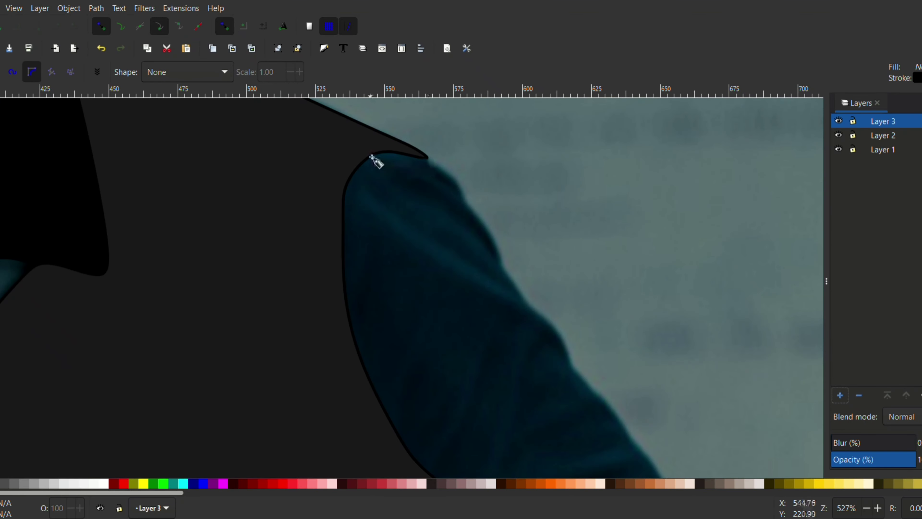
click(371, 156)
scroll(333, 319, down, 4)
click(344, 278)
click(413, 360)
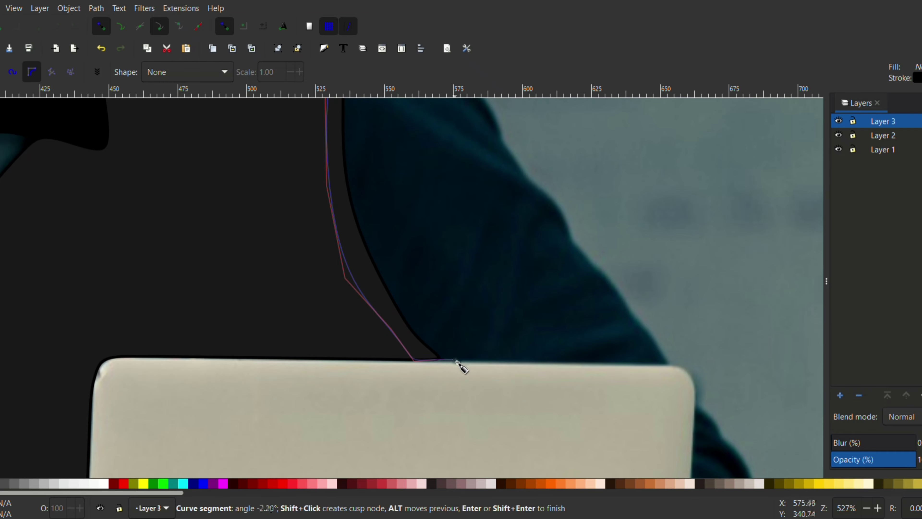
scroll(669, 371, down, 3)
click(668, 241)
scroll(691, 251, down, 1)
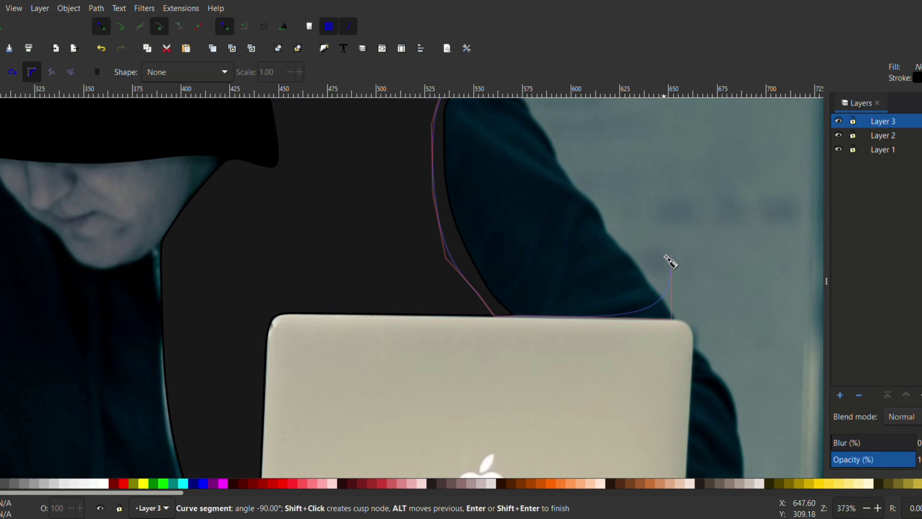
Trace the upper sleeve's outer edge back to the shoulder, close the path and fill it with dark gray.
scroll(669, 261, up, 1)
click(548, 223)
scroll(544, 199, up, 4)
click(504, 248)
click(480, 214)
click(473, 182)
click(443, 148)
scroll(444, 150, up, 4)
click(427, 193)
click(383, 186)
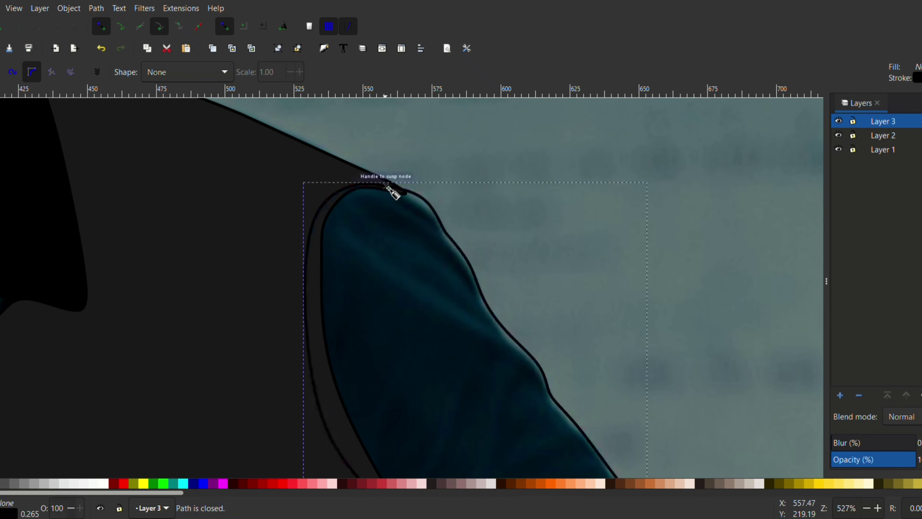
scroll(563, 251, down, 5)
click(0, 484)
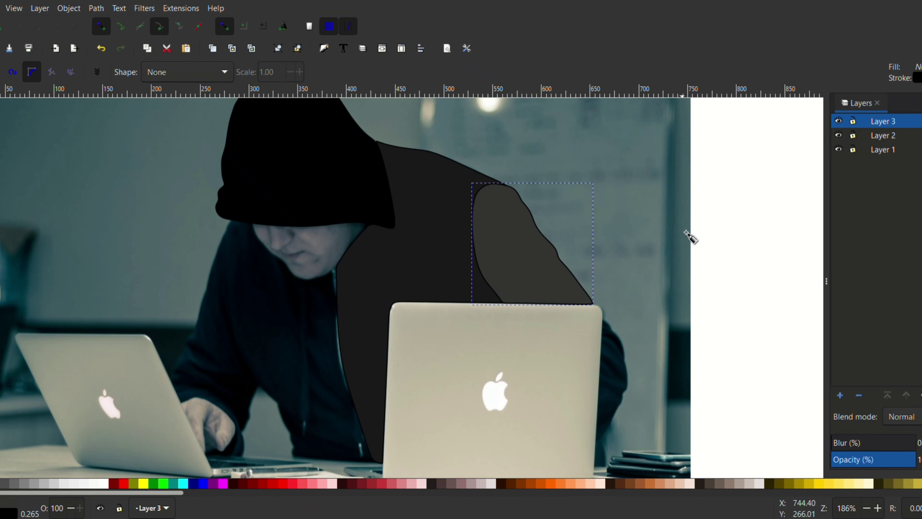
Trace the part of the forearm visible beside the larger laptop as a closed path.
scroll(689, 236, up, 3)
click(541, 268)
scroll(537, 297, down, 5)
click(528, 299)
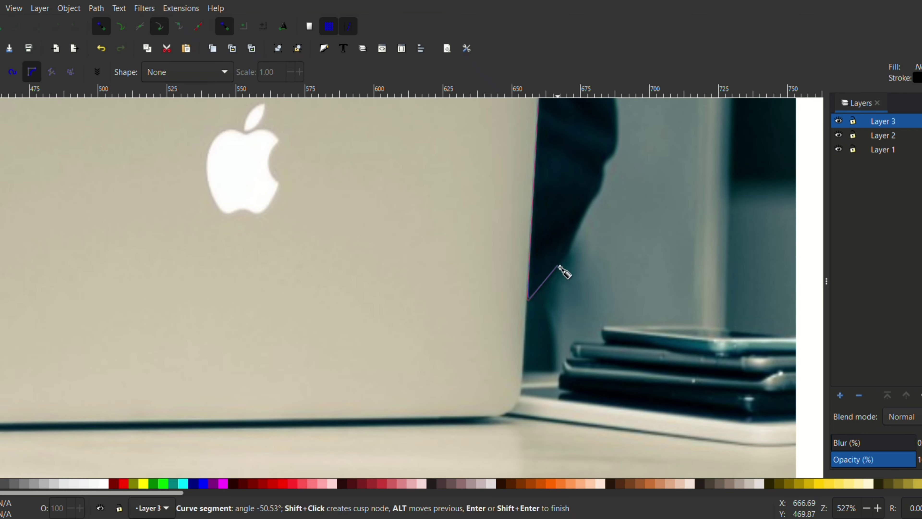
click(610, 162)
scroll(627, 221, up, 2)
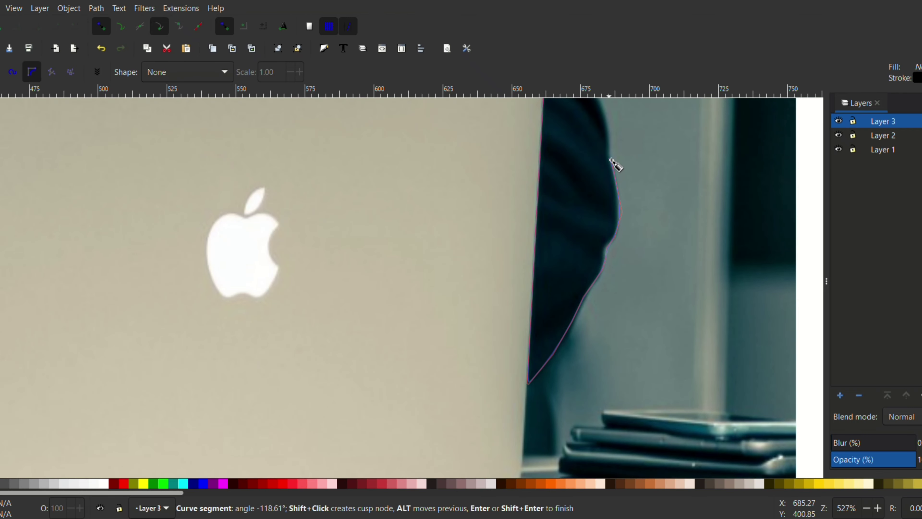
scroll(611, 196, up, 4)
click(547, 166)
scroll(551, 168, down, 2)
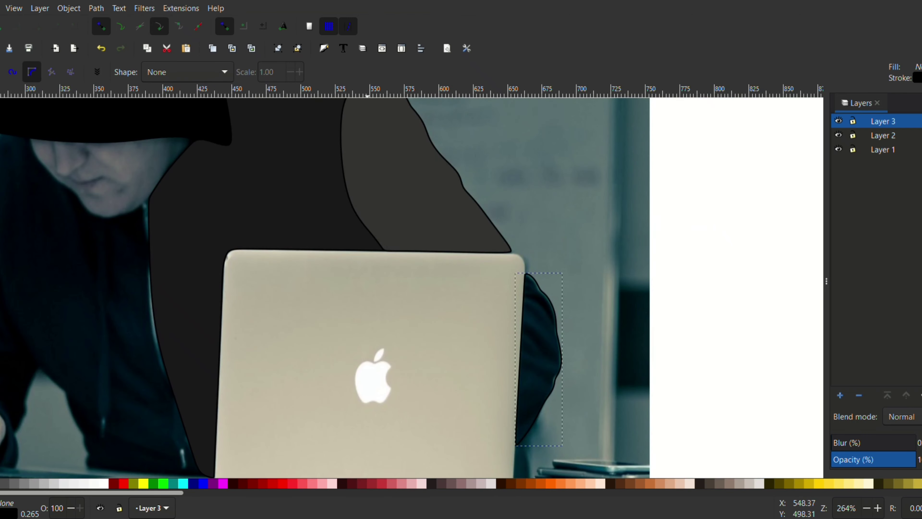
scroll(556, 293, down, 4)
Add another layer and trace the inner edge of the sleeve reaching toward the smaller laptop.
click(838, 395)
click(512, 308)
scroll(462, 232, up, 3)
scroll(404, 251, down, 2)
scroll(401, 249, up, 2)
scroll(416, 227, down, 4)
scroll(418, 224, up, 1)
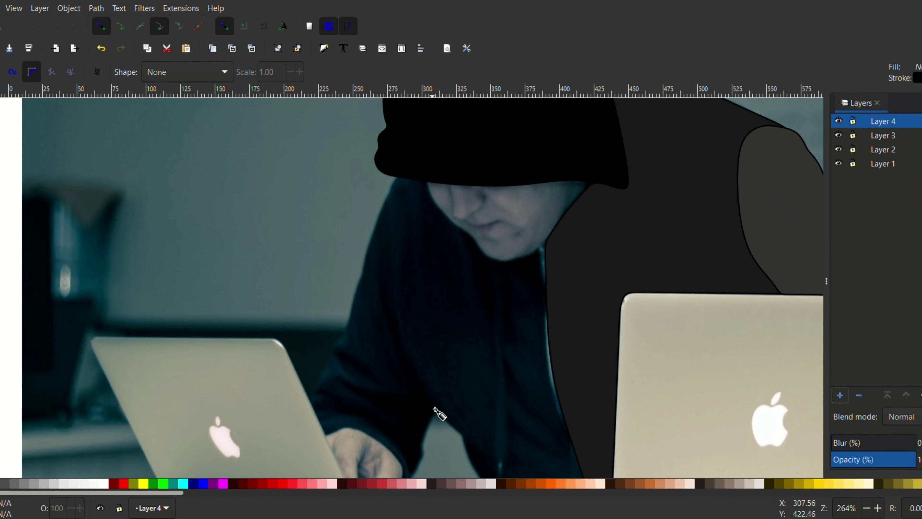
click(387, 196)
click(436, 410)
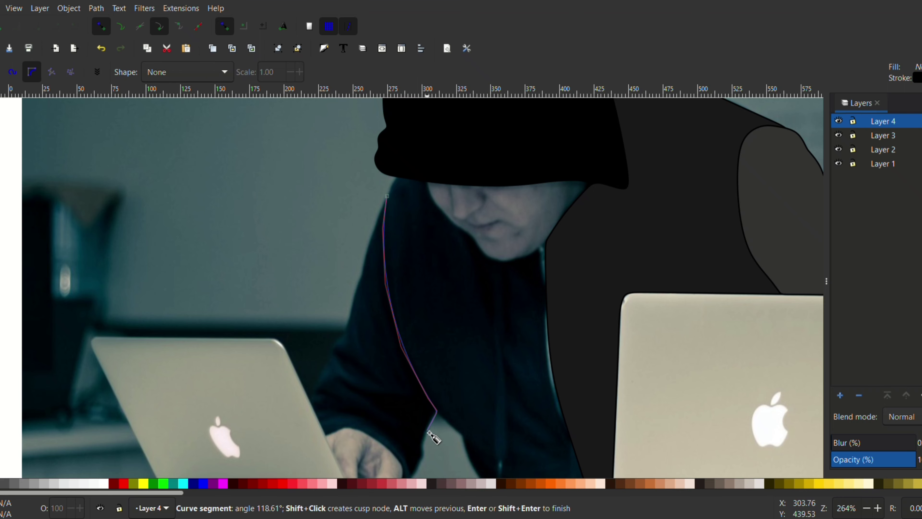
Continue the sleeve path down to the desk and around the cuff above the typing hand.
scroll(430, 418, down, 5)
click(414, 426)
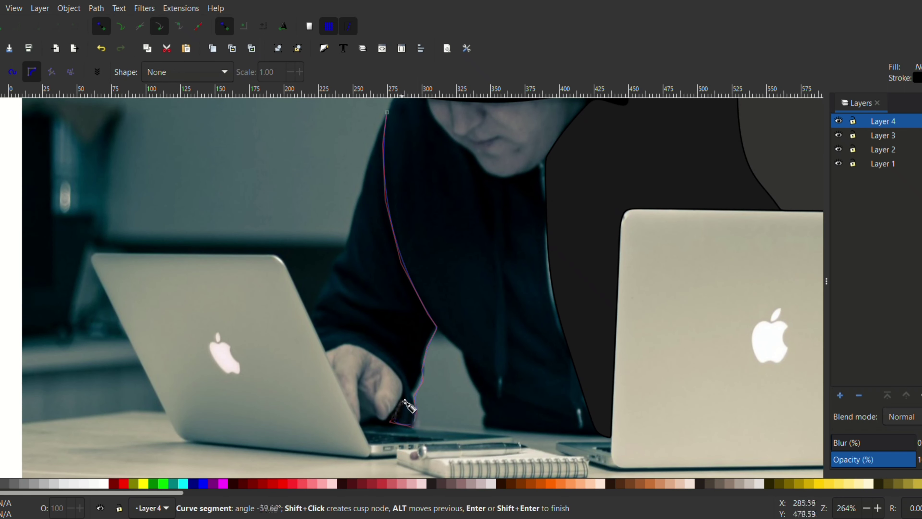
click(389, 422)
click(403, 387)
click(395, 366)
click(357, 343)
click(339, 345)
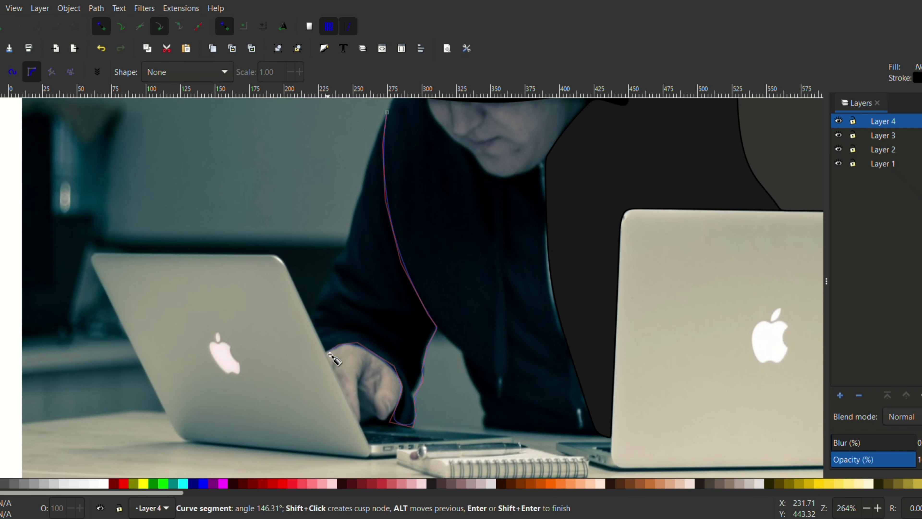
Trace the outer edge of the sleeve by the smaller laptop, close the path and fill it with dark gray.
click(326, 352)
click(290, 346)
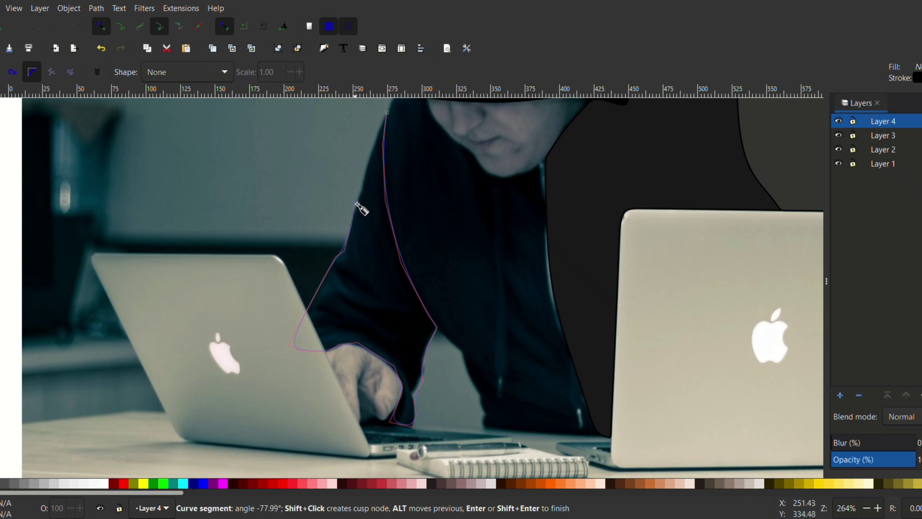
click(386, 113)
click(62, 484)
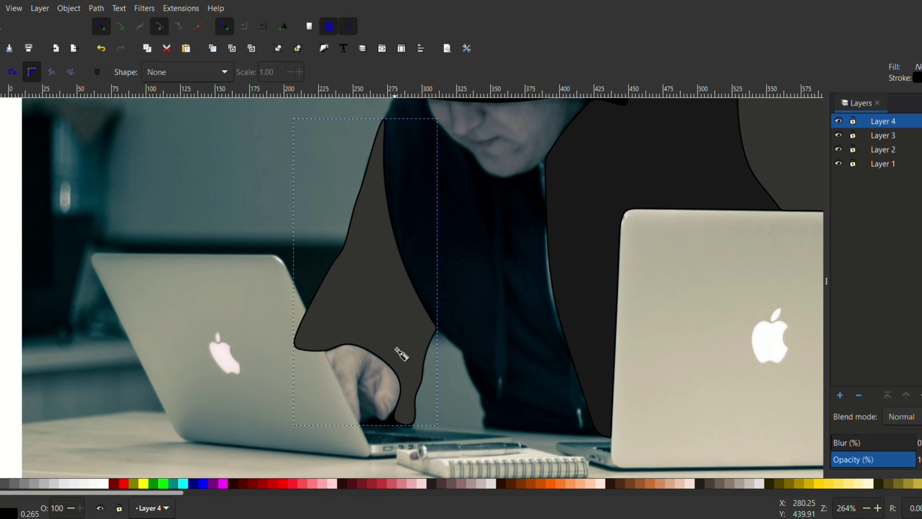
Add a new layer and trace the remaining jacket front from under the hood down along the inner edge of the filled sleeve.
scroll(418, 290, up, 5)
scroll(428, 236, up, 2)
click(840, 395)
click(494, 299)
scroll(436, 295, up, 2)
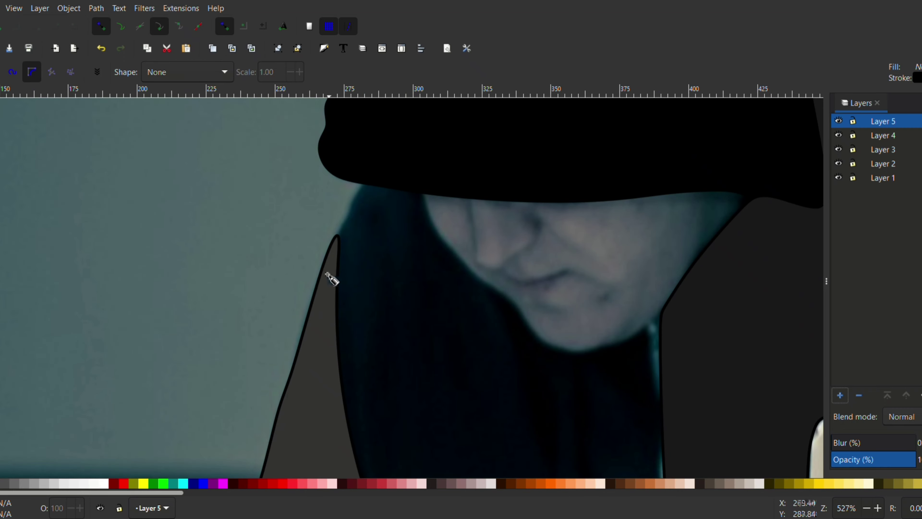
click(360, 189)
click(340, 227)
scroll(334, 313, down, 4)
scroll(360, 341, down, 11)
click(419, 295)
click(438, 320)
Continue the jacket front path down the waist, along the hem and up the zipper edge.
click(491, 362)
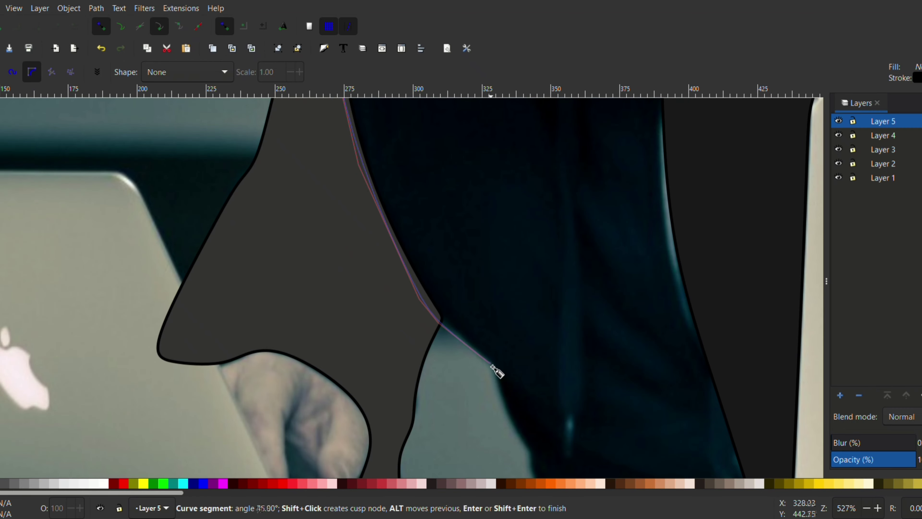
click(506, 415)
click(524, 443)
scroll(528, 400, down, 5)
click(538, 390)
click(778, 406)
scroll(707, 327, up, 6)
scroll(692, 165, down, 4)
scroll(673, 233, up, 7)
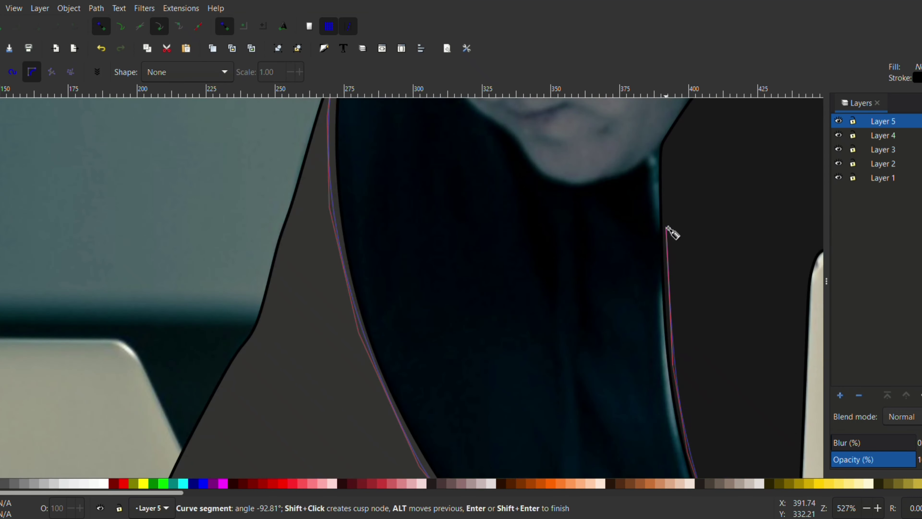
Trace around the chin and cheek up to the hood, close the jacket front path and fill it with very dark gray.
click(658, 153)
click(580, 183)
click(548, 177)
scroll(526, 174, up, 4)
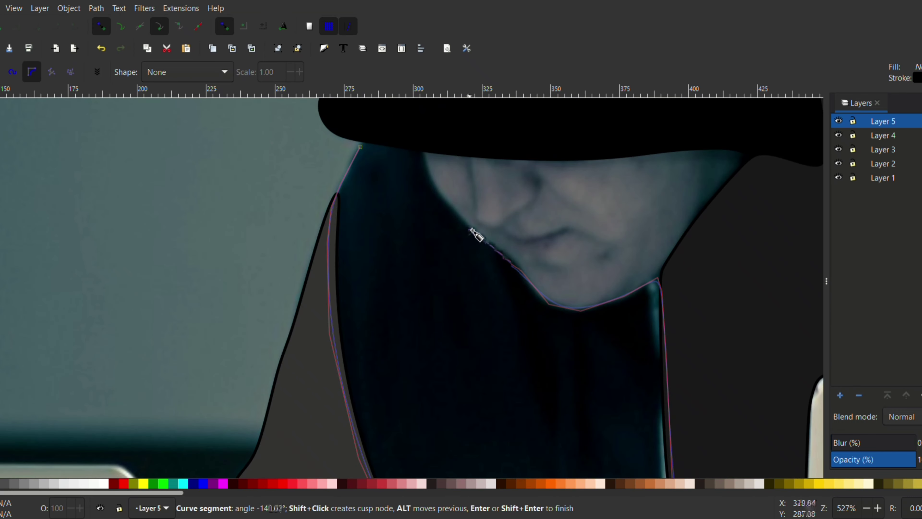
click(475, 232)
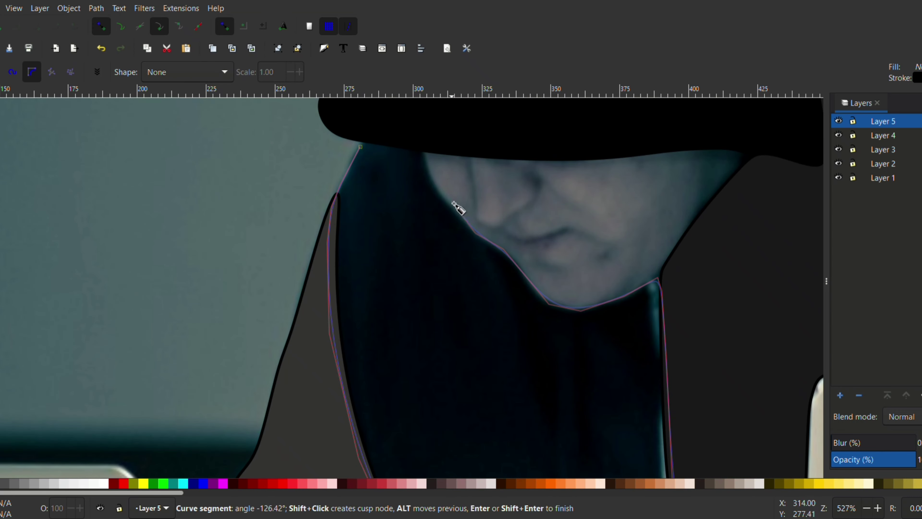
click(361, 148)
scroll(470, 199, down, 3)
click(14, 483)
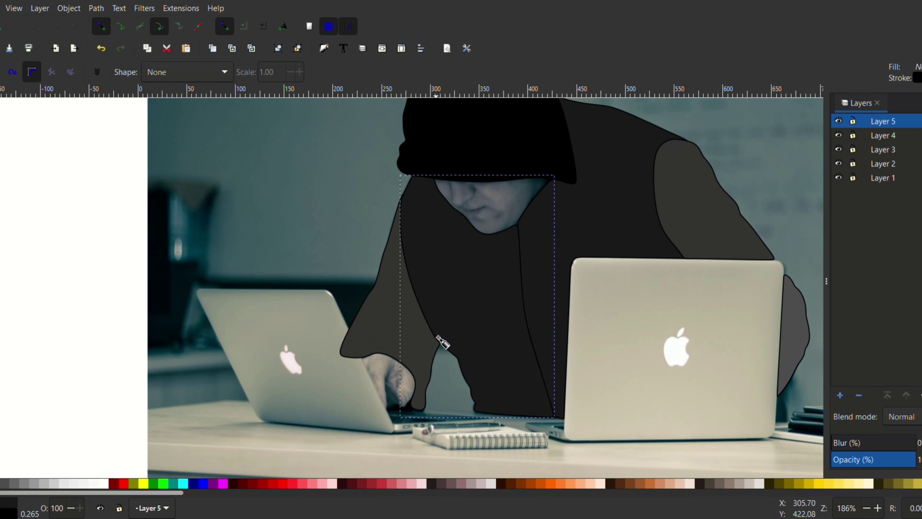
Add a new layer, trace the face below the hood as a closed path and fill it with a tan skin tone.
click(840, 395)
scroll(566, 262, up, 2)
click(561, 270)
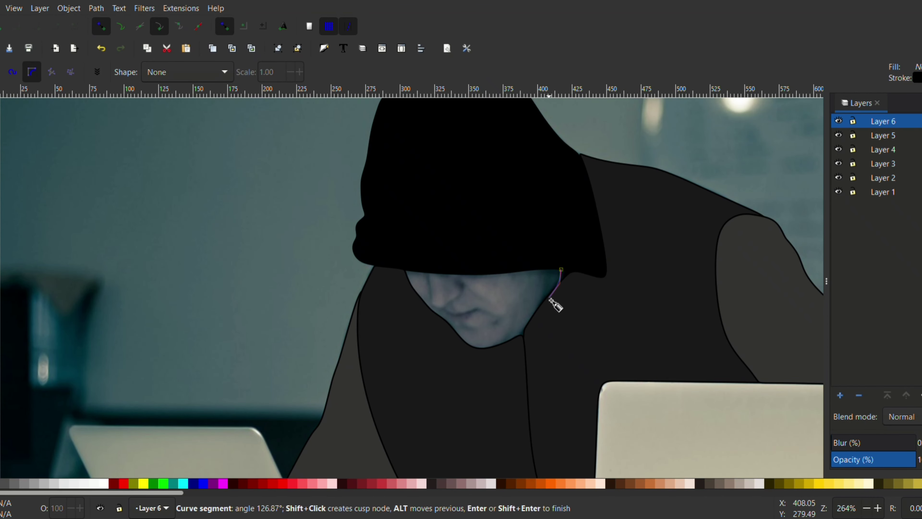
click(520, 336)
click(401, 266)
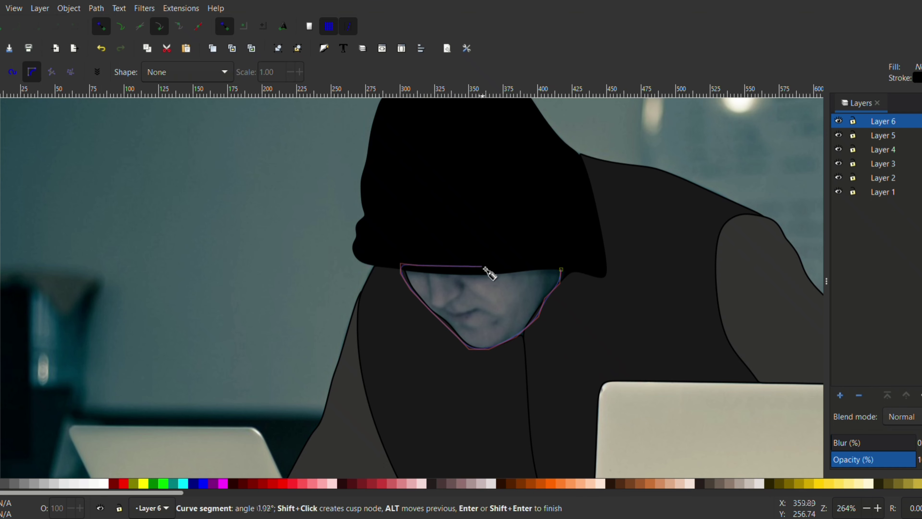
click(561, 269)
click(575, 484)
click(650, 483)
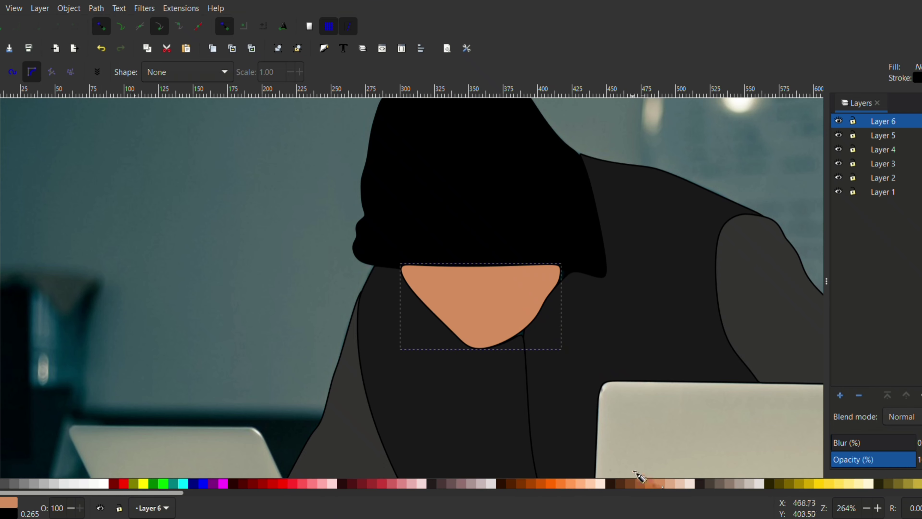
Move the face layer down the stack so it sits directly above Layer 1.
key(shift+Page_Down)
key(shift+ctrl+Page_Down)
key(shift+Page_Up)
scroll(604, 274, down, 2)
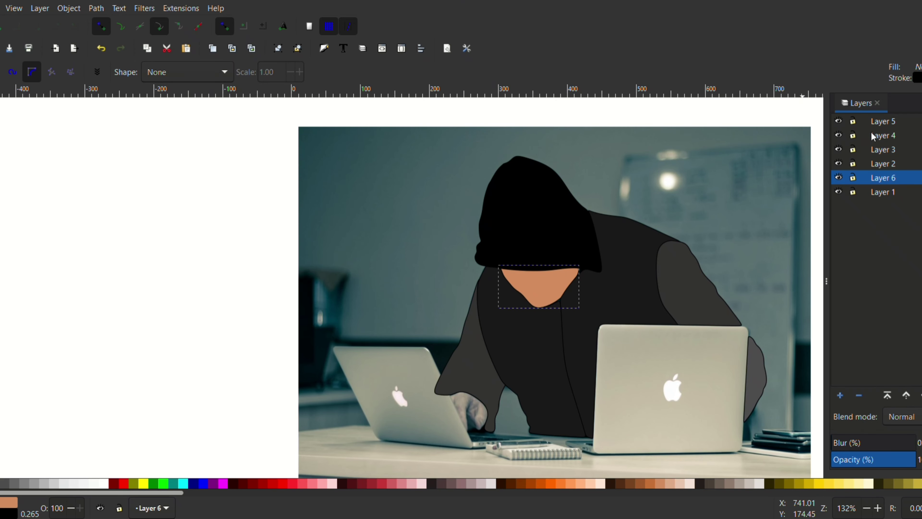
Delete the filled sleeve beside the smaller laptop from Layer 4.
click(883, 135)
key(s)
scroll(509, 349, up, 2)
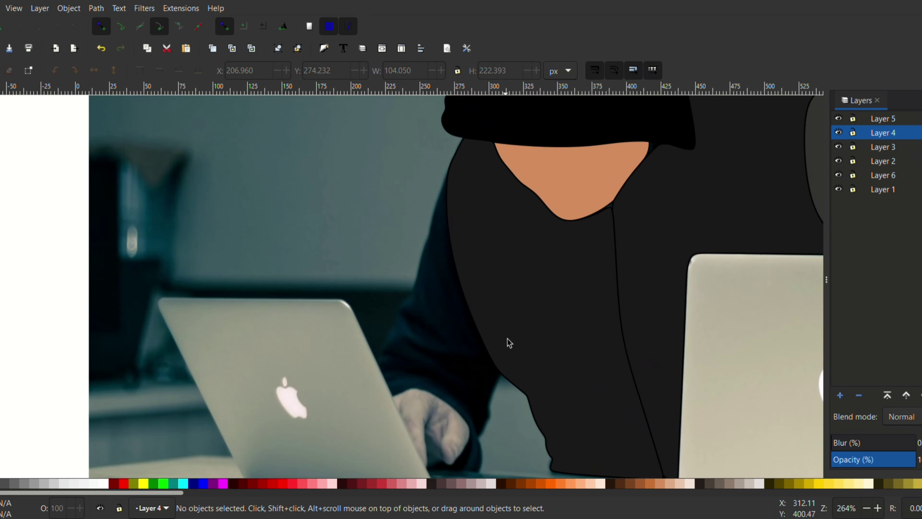
scroll(508, 340, down, 1)
scroll(507, 338, up, 1)
Start retracing the sleeve on Layer 4 from the shoulder down its inner edge toward the wrist.
key(b)
click(458, 168)
click(469, 275)
click(514, 369)
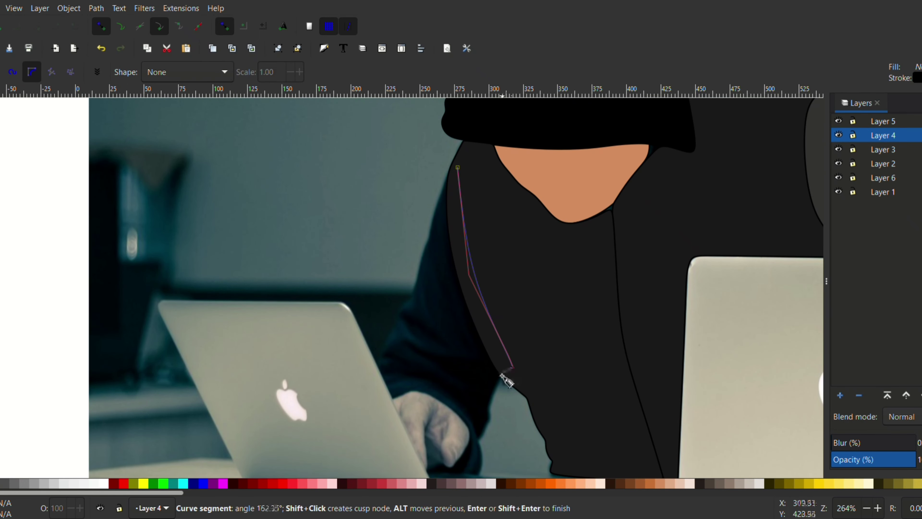
click(496, 384)
click(486, 417)
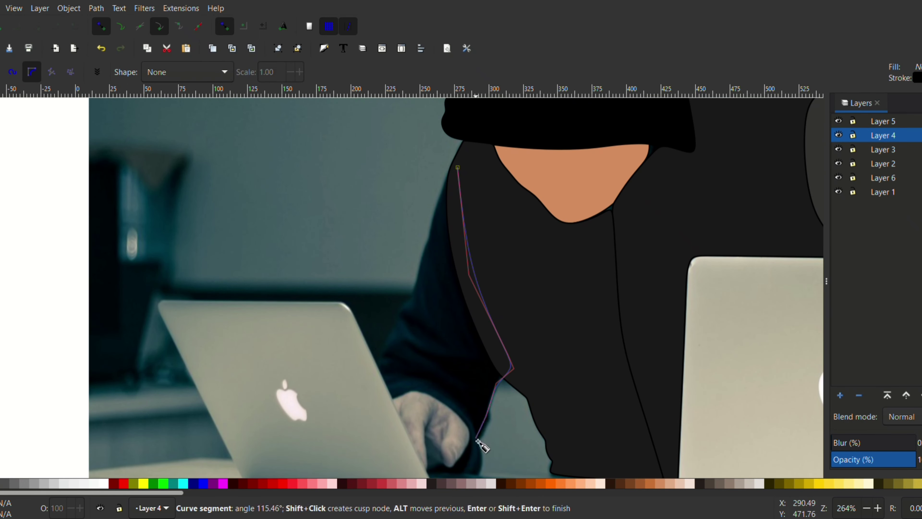
Continue the sleeve path around the hand and up the outer arm, close it and fill it with dark gray.
click(434, 479)
click(474, 432)
click(417, 389)
click(388, 398)
click(371, 375)
click(408, 300)
click(458, 168)
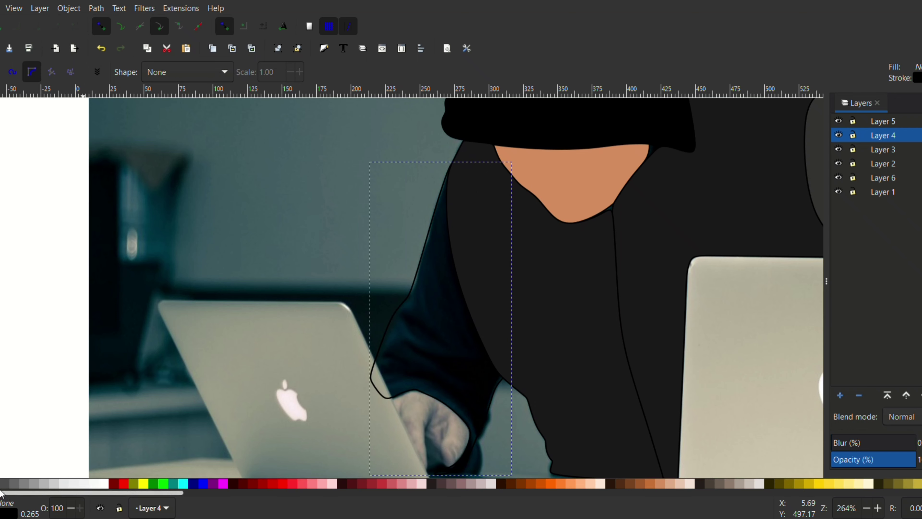
click(8, 485)
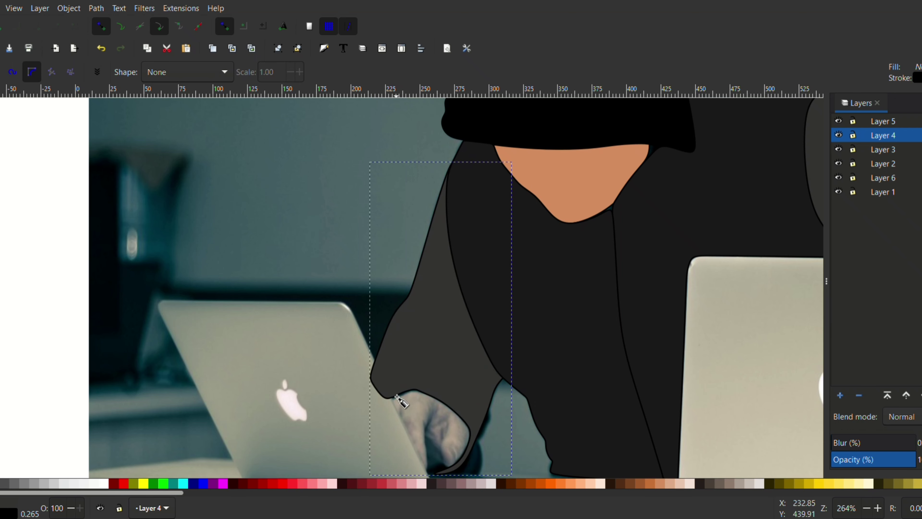
Trace a closed shape over the hand at the sleeve opening and fill it with 90% gray.
click(378, 389)
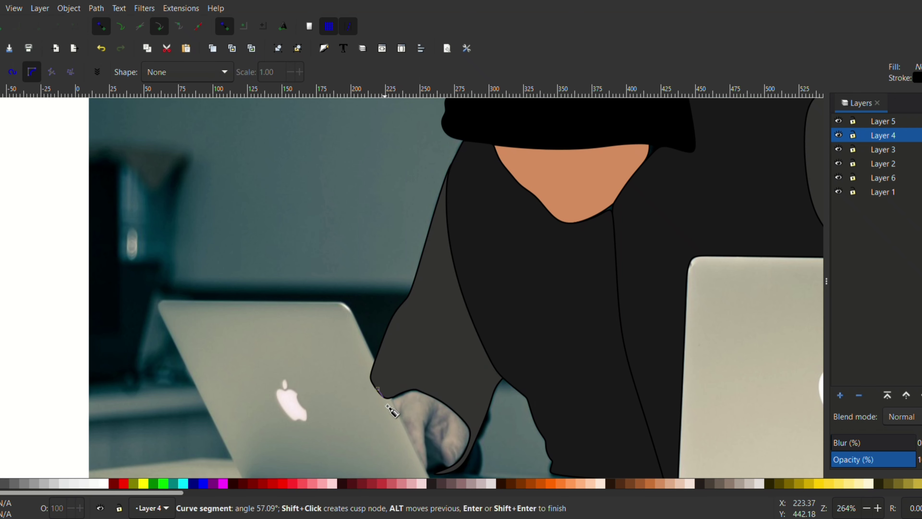
scroll(428, 477, down, 1)
click(423, 434)
click(473, 399)
click(473, 379)
click(426, 335)
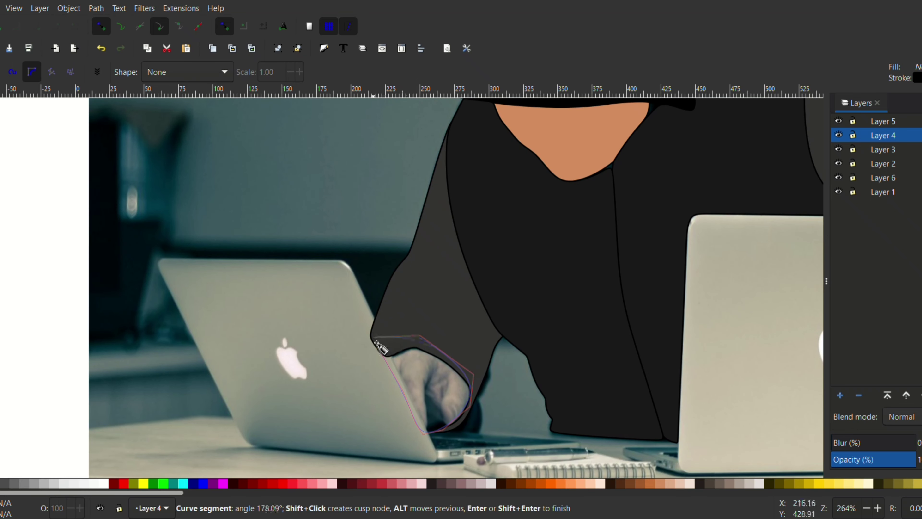
click(390, 333)
click(378, 347)
click(0, 484)
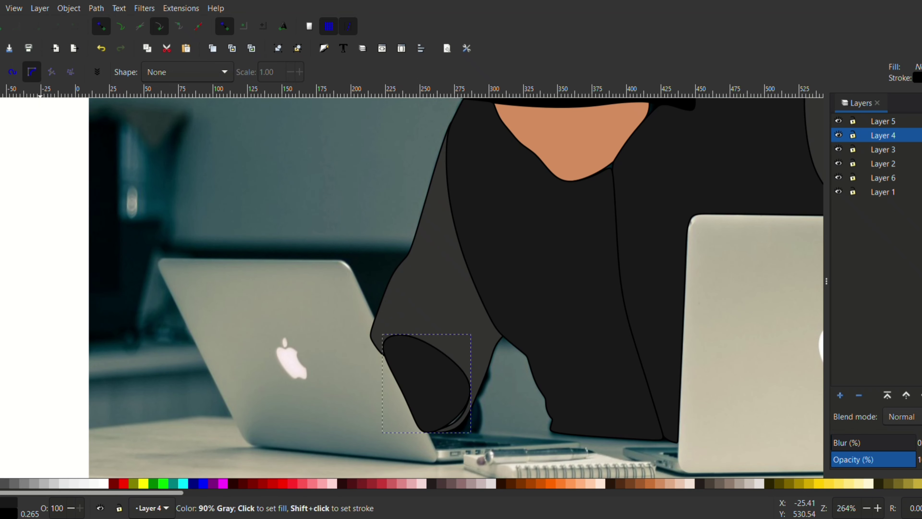
click(1, 483)
Delete the shape over the hand and the retraced sleeve.
key(Delete)
key(s)
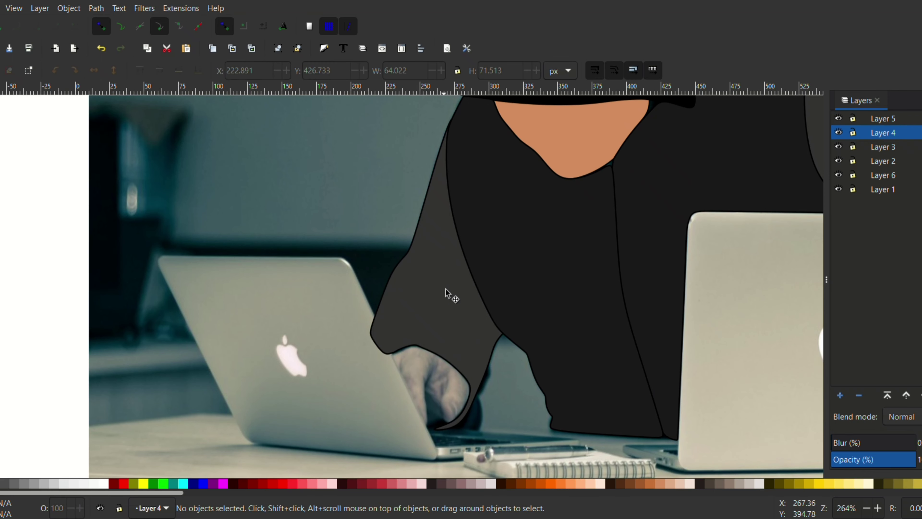
click(446, 289)
key(Delete)
Trace a new sleeve path from the shoulder down the inner edge and past the fingers to the laptop's base.
key(b)
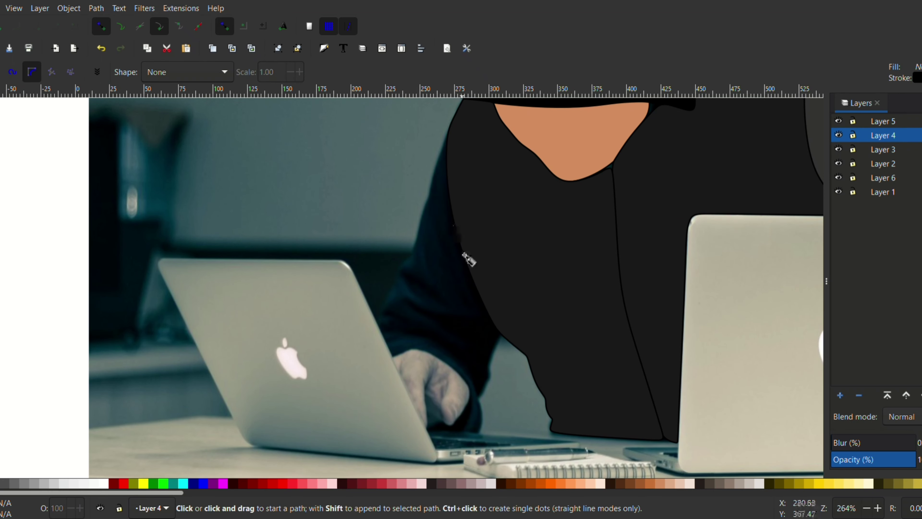
click(457, 132)
click(511, 324)
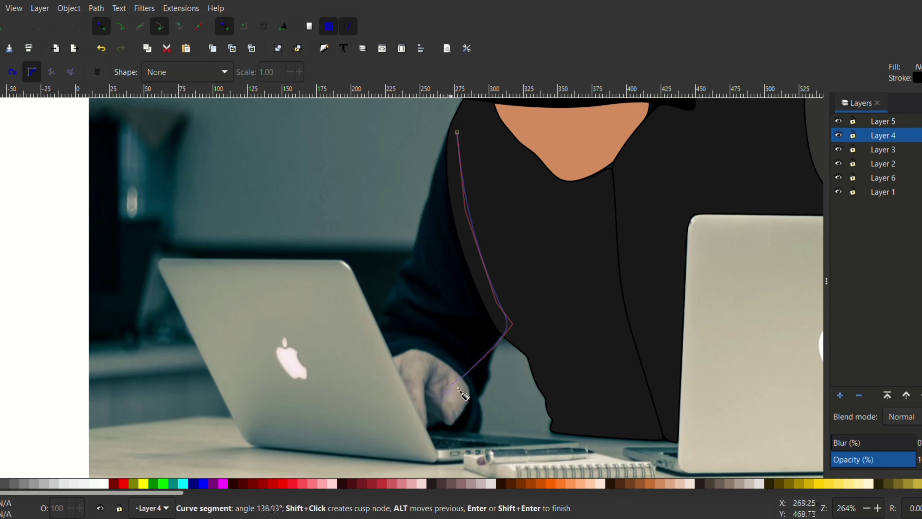
click(454, 423)
click(428, 430)
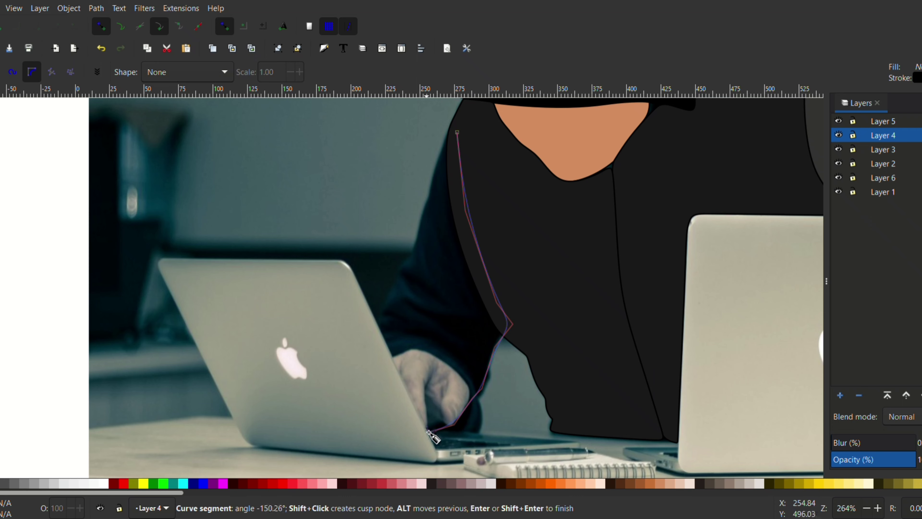
Trace up the smaller laptop's edge and the outer arm to the shoulder, close the sleeve path and fill it with dark gray.
click(374, 316)
click(399, 281)
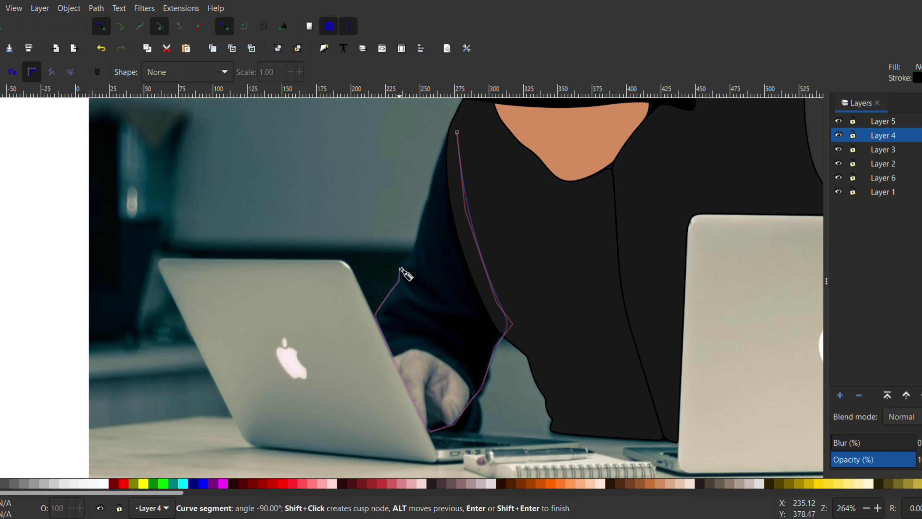
click(457, 133)
click(5, 484)
click(2, 484)
Add a new layer above Layer 4 and trace the larger laptop's lid down the edge beside the zipper to its lower corner.
scroll(454, 349, down, 2)
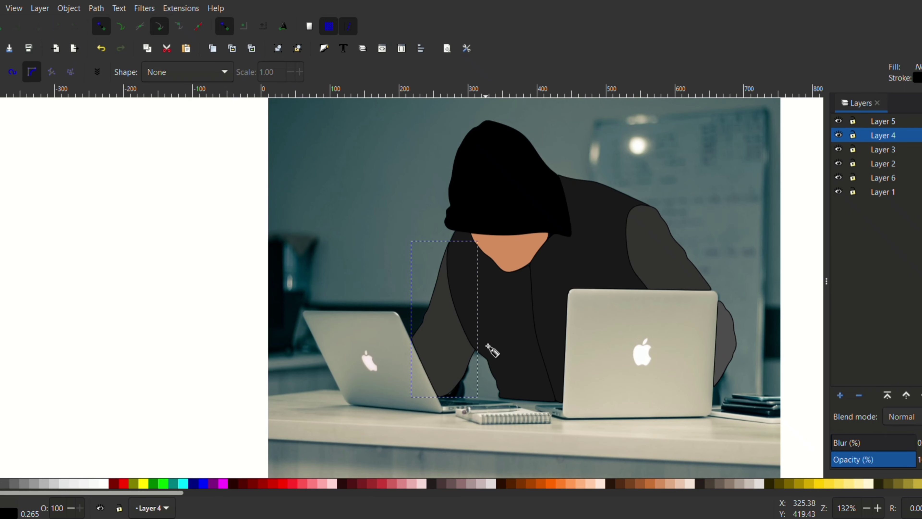
scroll(585, 210, down, 2)
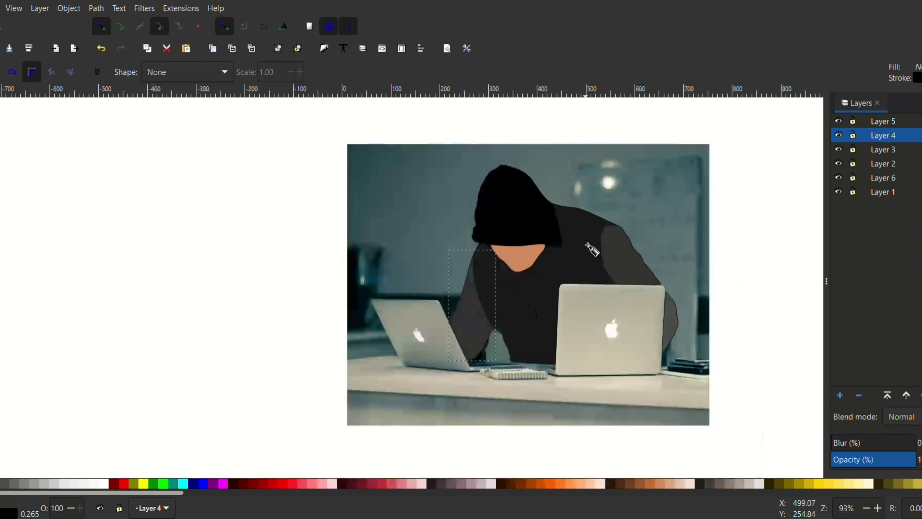
scroll(718, 287, up, 2)
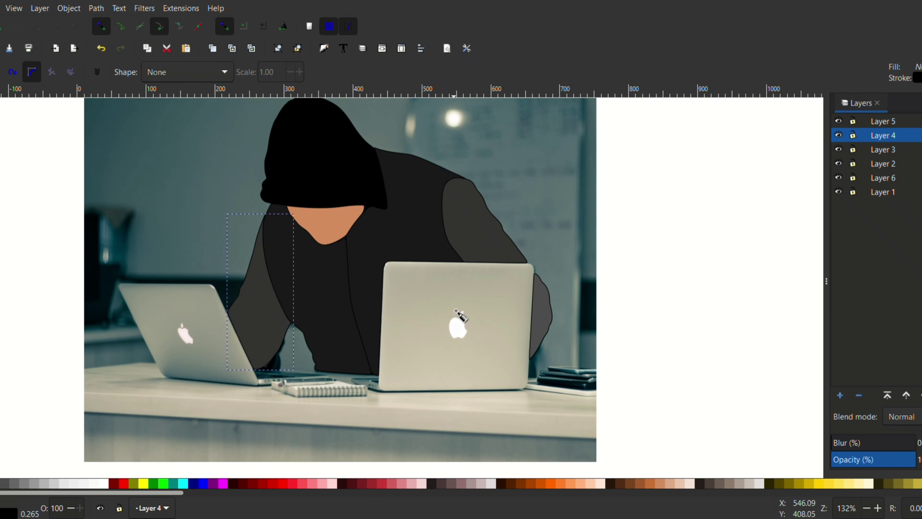
click(840, 395)
click(508, 303)
scroll(408, 281, up, 2)
click(361, 246)
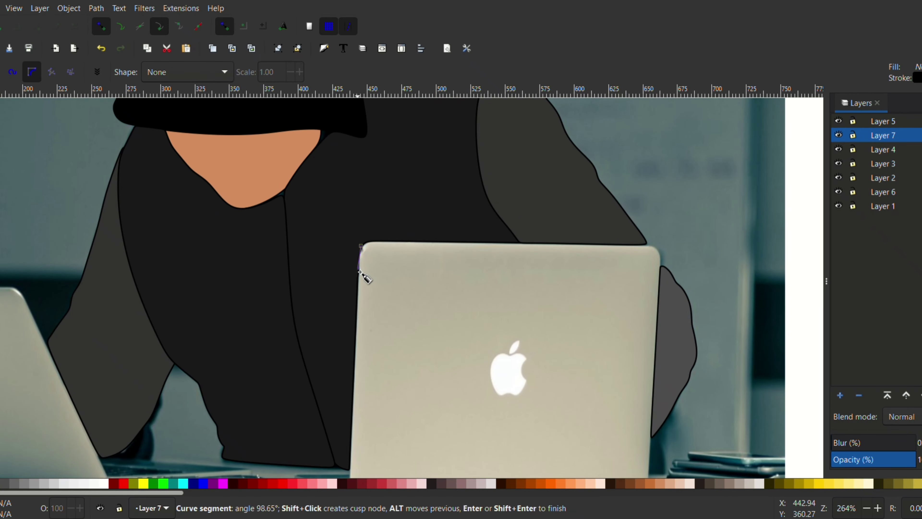
scroll(359, 312, down, 3)
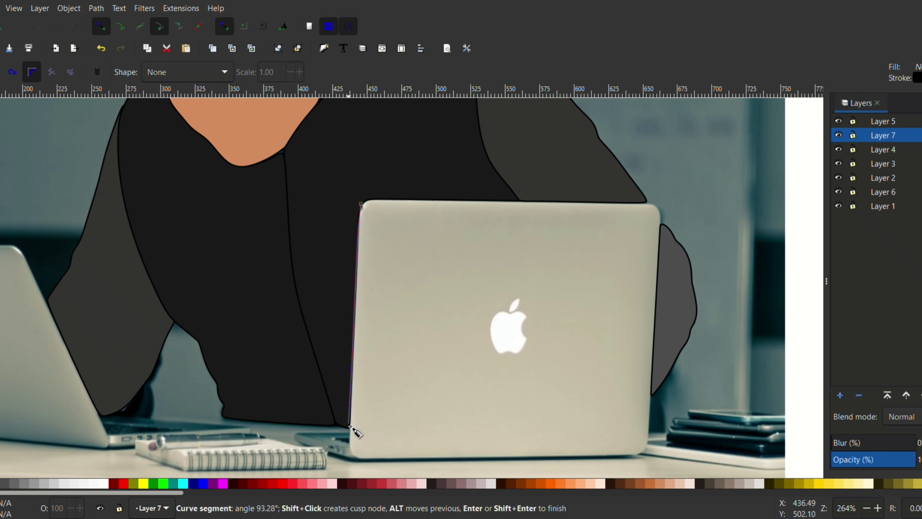
click(363, 461)
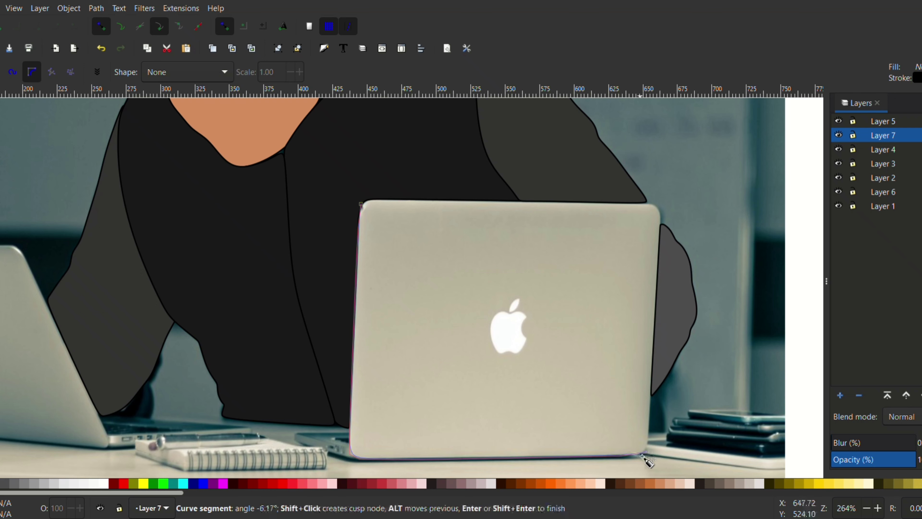
Trace the remaining edges of the larger laptop's lid, close the path and fill it with 10% gray.
click(650, 447)
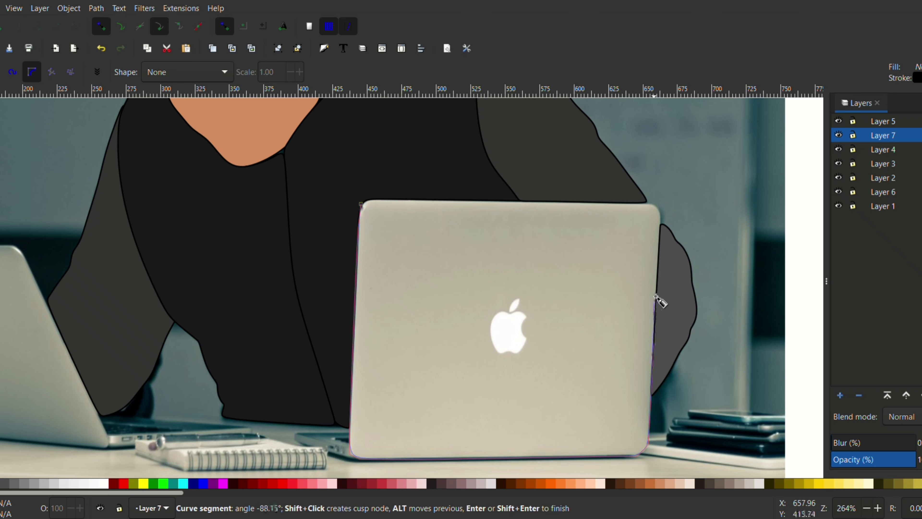
click(664, 209)
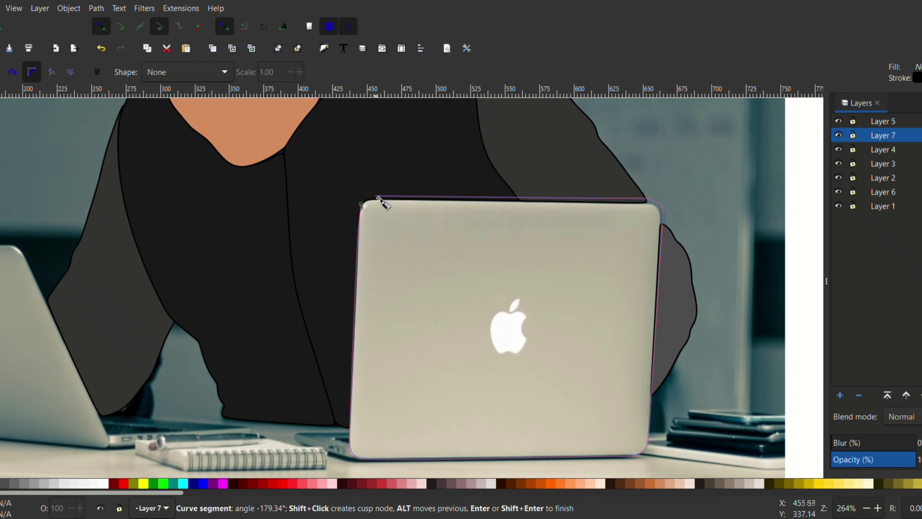
click(361, 203)
click(64, 483)
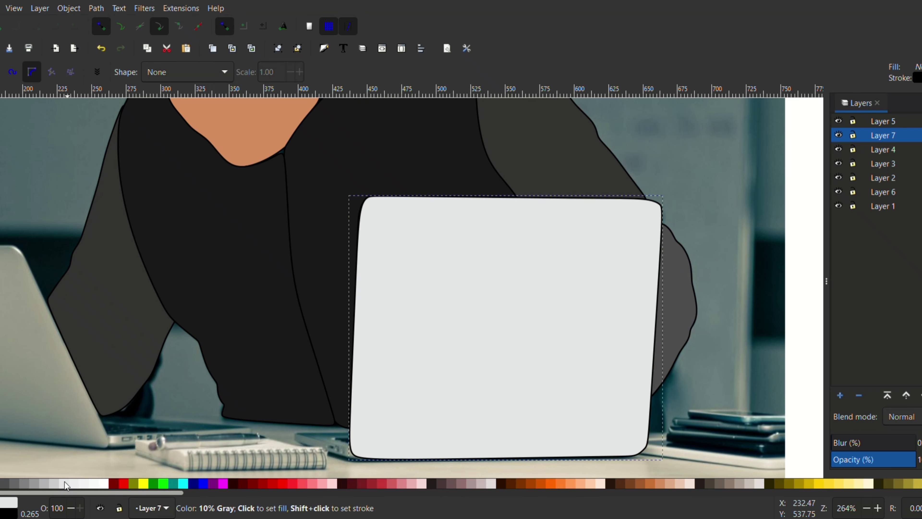
Hide Layer 7, add a new layer and trace the bite of the larger laptop's apple logo.
click(838, 134)
click(840, 395)
key(Return)
scroll(528, 333, up, 5)
click(512, 248)
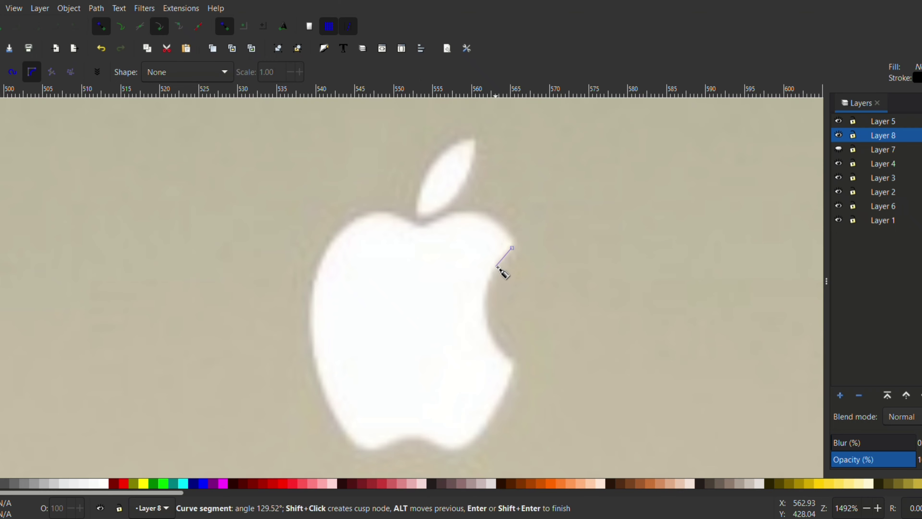
click(514, 360)
click(466, 447)
key(BackSpace)
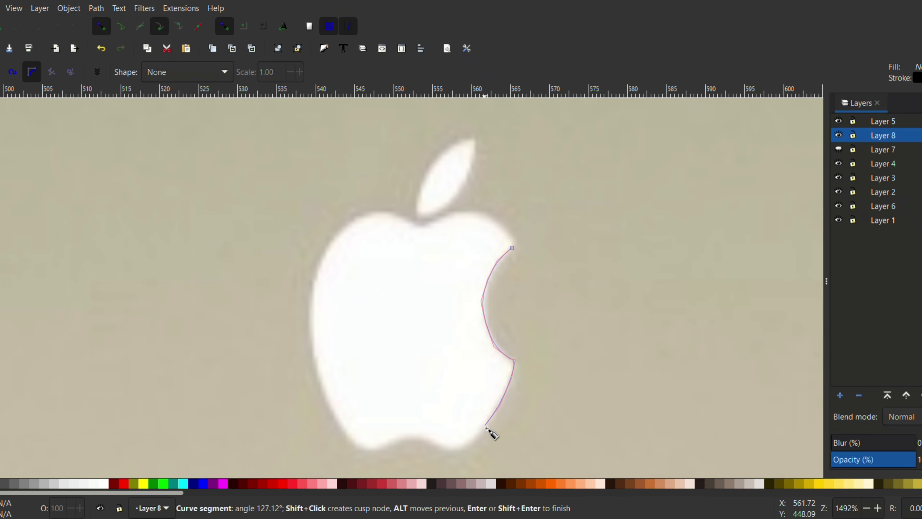
Continue the apple path along the logo's notched lower edge.
click(462, 451)
click(443, 452)
click(422, 442)
click(409, 438)
click(393, 441)
click(379, 449)
click(367, 451)
click(355, 445)
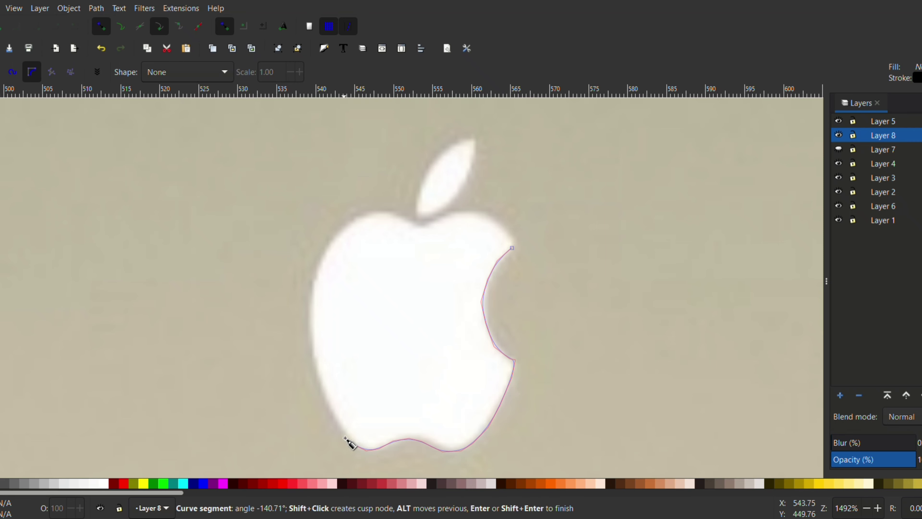
Trace up the apple's rounded side and across its upper lobes, closing the path at the bite.
click(319, 383)
click(311, 354)
click(308, 321)
click(311, 285)
click(320, 252)
click(336, 230)
click(362, 211)
click(376, 208)
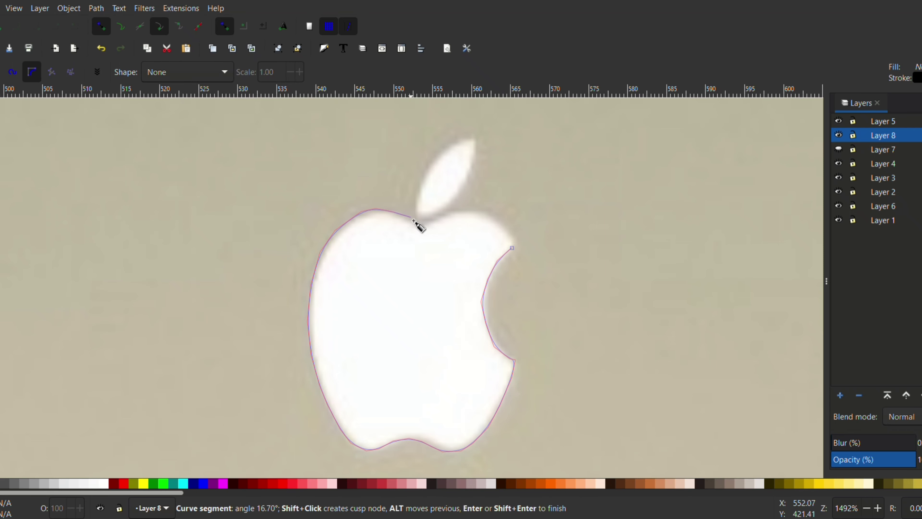
click(422, 222)
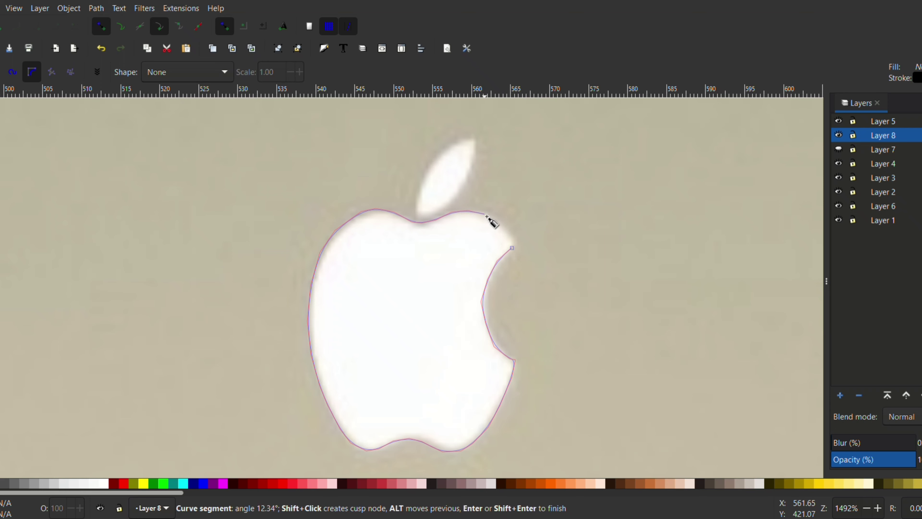
click(513, 249)
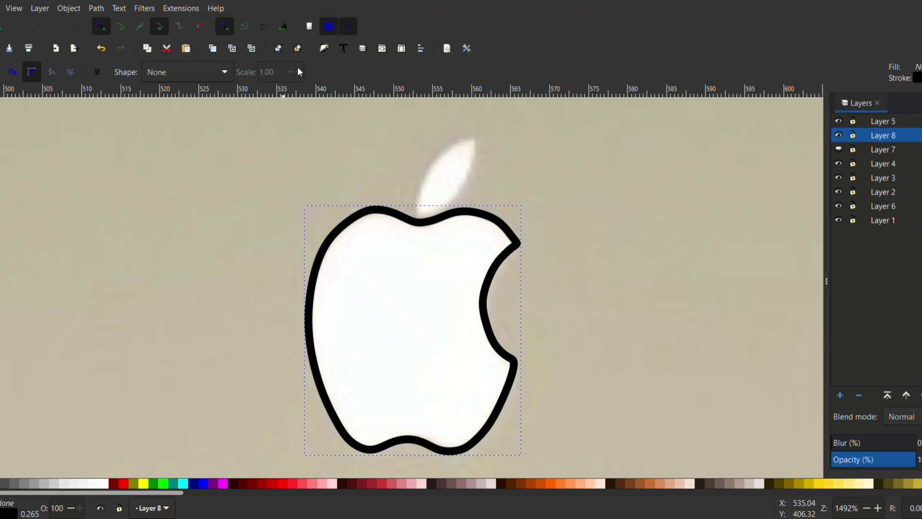
Fill the apple shape with white and set its stroke width to 0.1 px.
click(70, 510)
click(79, 513)
click(79, 513)
click(33, 515)
drag(830, 147, 829, 147)
key(Escape)
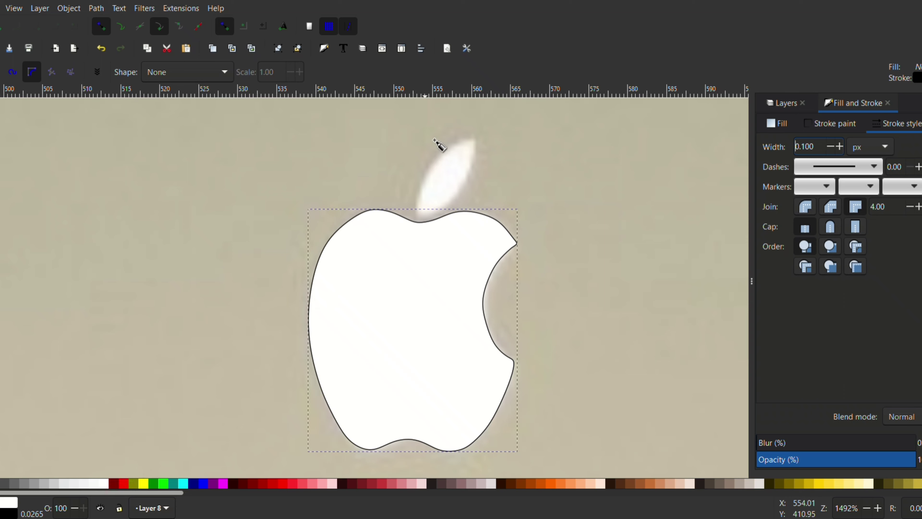
Trace the leaf above the apple as a closed path.
click(470, 138)
click(452, 145)
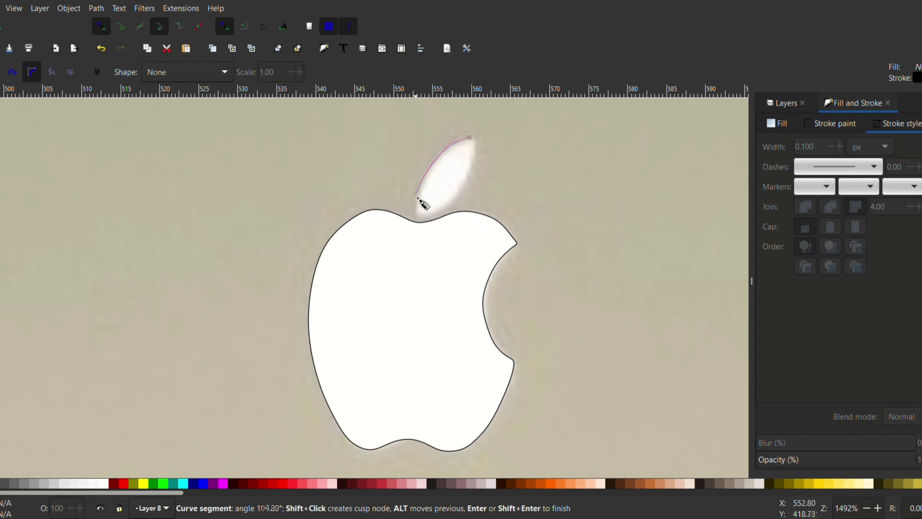
click(416, 213)
click(475, 137)
click(469, 137)
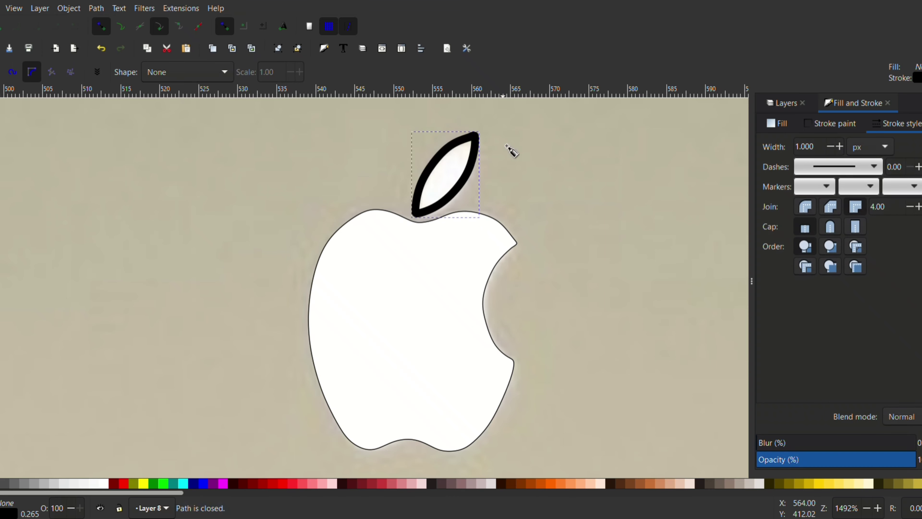
Set the leaf's stroke width to 0.1 px and fill the leaf with white.
click(830, 146)
click(104, 484)
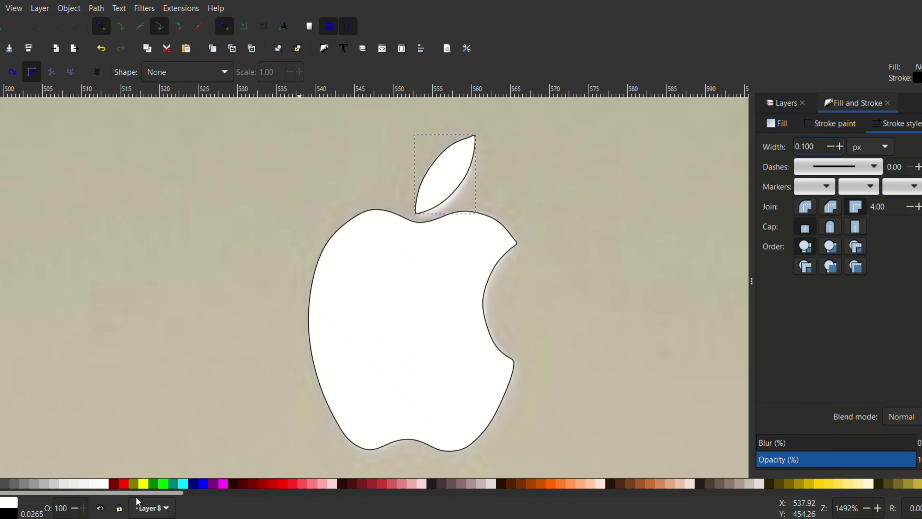
click(831, 147)
click(840, 146)
Show the hidden Layer 7 with the right laptop's lid and make it the current layer.
click(773, 102)
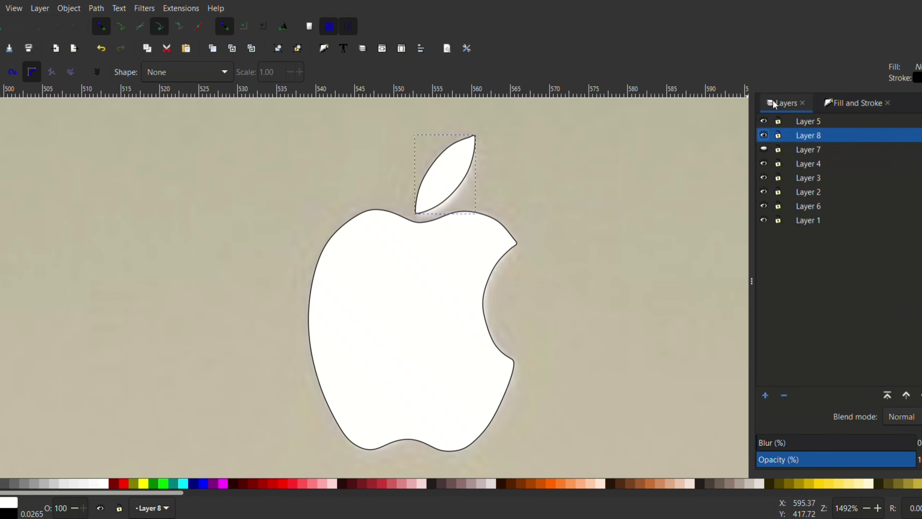
click(765, 149)
scroll(596, 271, down, 7)
click(774, 147)
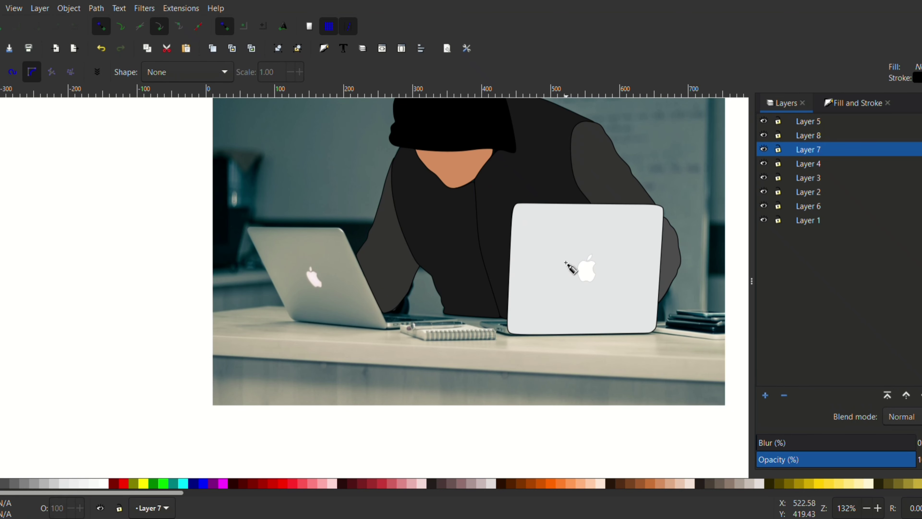
Recolor the right laptop's lid with a light peach fill.
key(s)
click(597, 258)
click(50, 483)
click(59, 484)
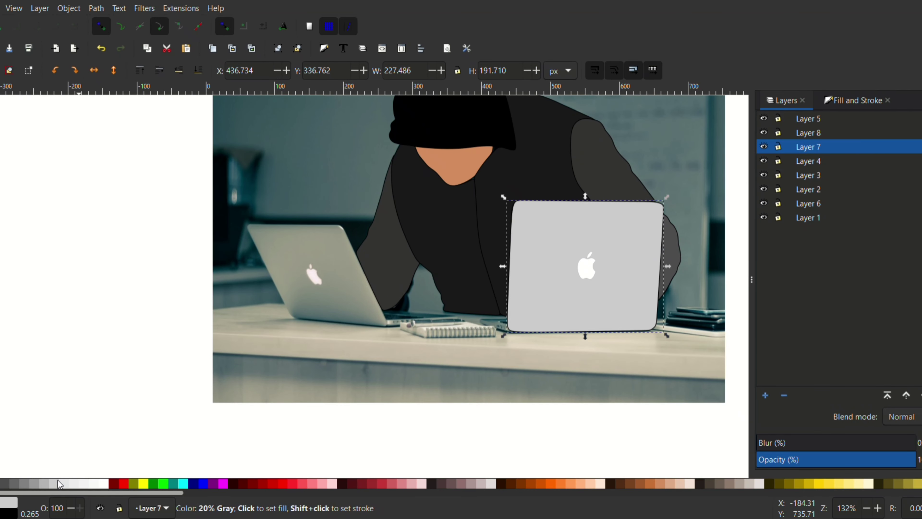
click(582, 484)
click(590, 485)
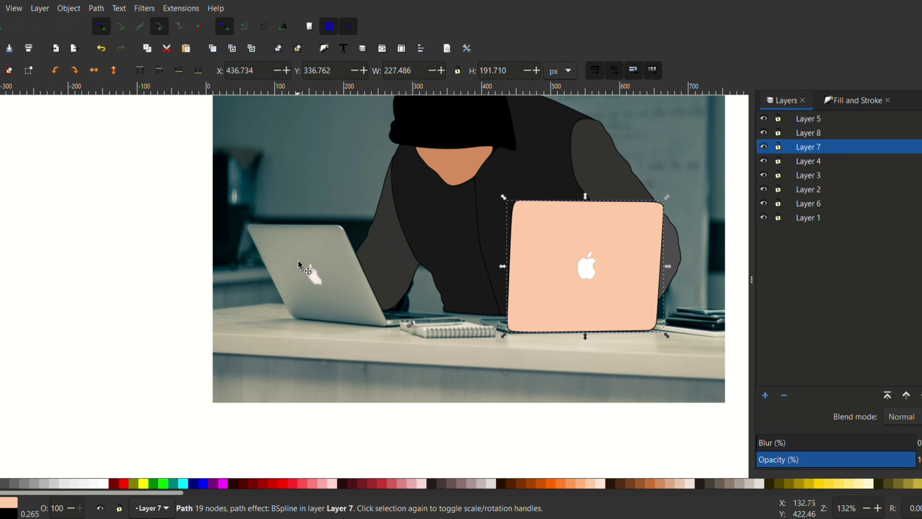
Select the background photo and add a new layer directly above Layer 1.
click(533, 373)
scroll(518, 345, up, 4)
click(766, 396)
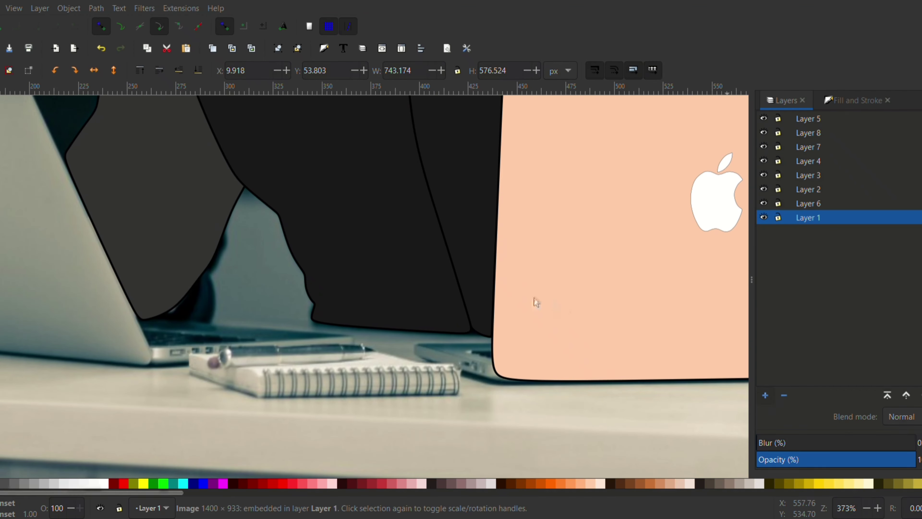
click(534, 298)
scroll(415, 354, up, 1)
Trace the thin side edge of the right laptop's base as a closed path and fill it with orange.
key(b)
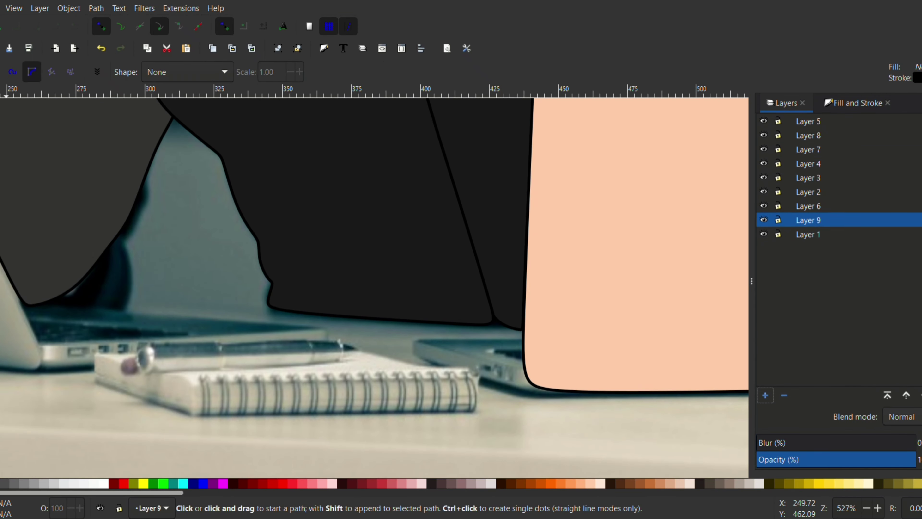
click(415, 357)
click(525, 393)
click(563, 396)
click(568, 365)
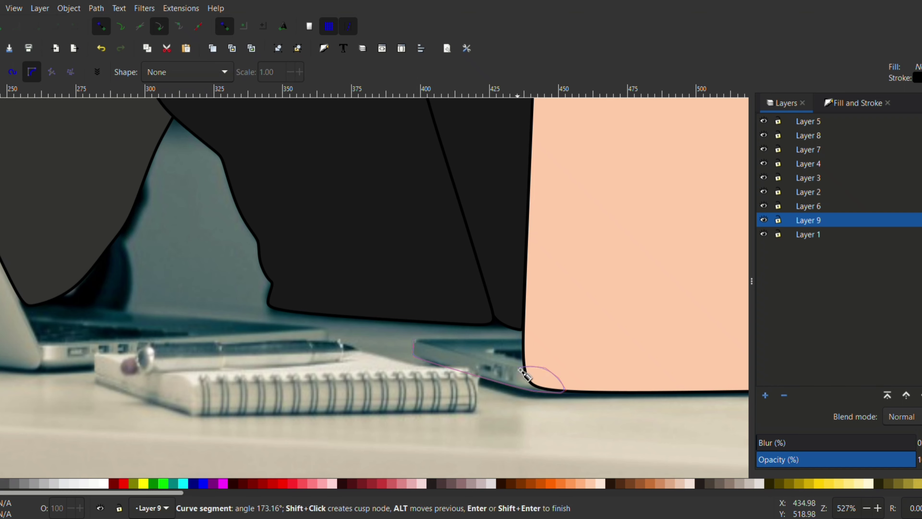
click(519, 369)
click(416, 341)
click(579, 485)
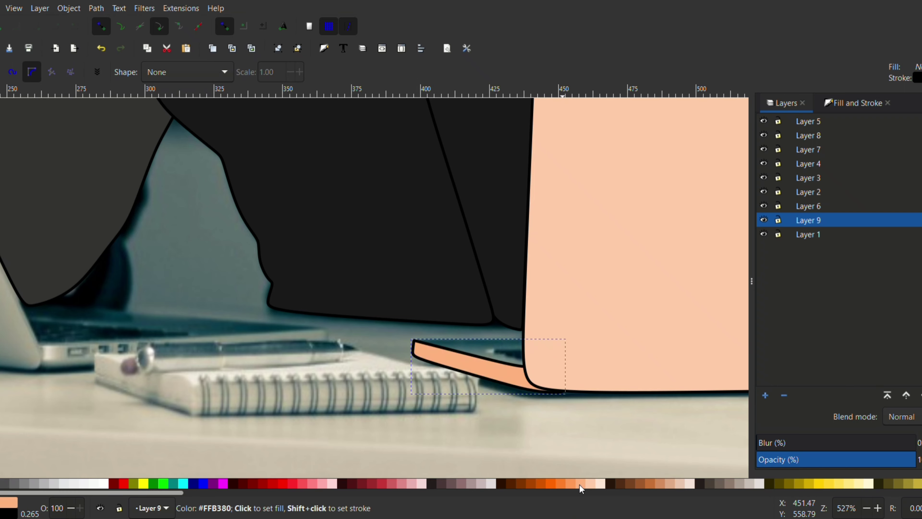
click(573, 483)
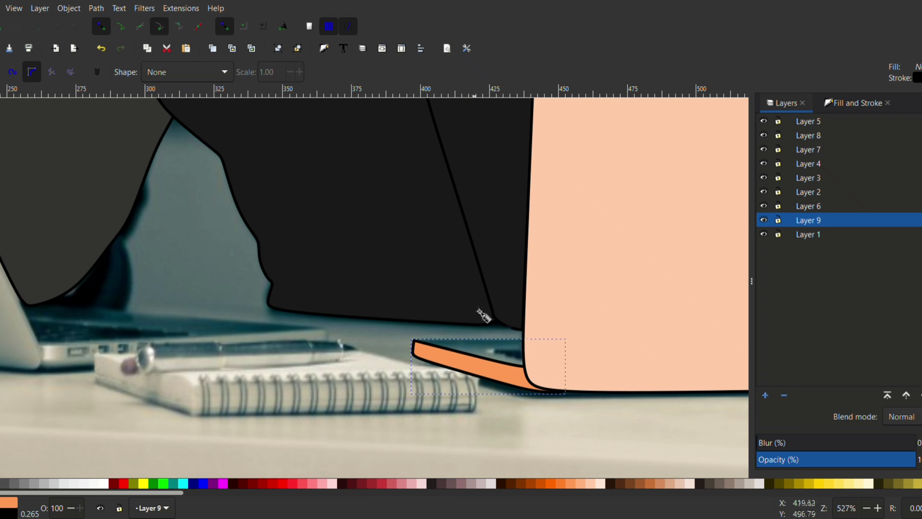
On a new layer, trace the top surface of the right laptop's base as a closed path.
click(764, 394)
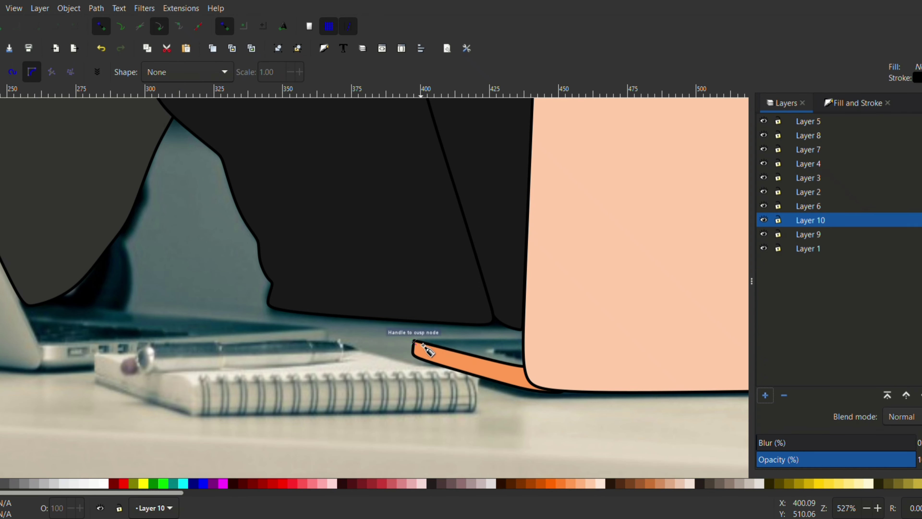
click(423, 345)
drag(525, 368, 552, 330)
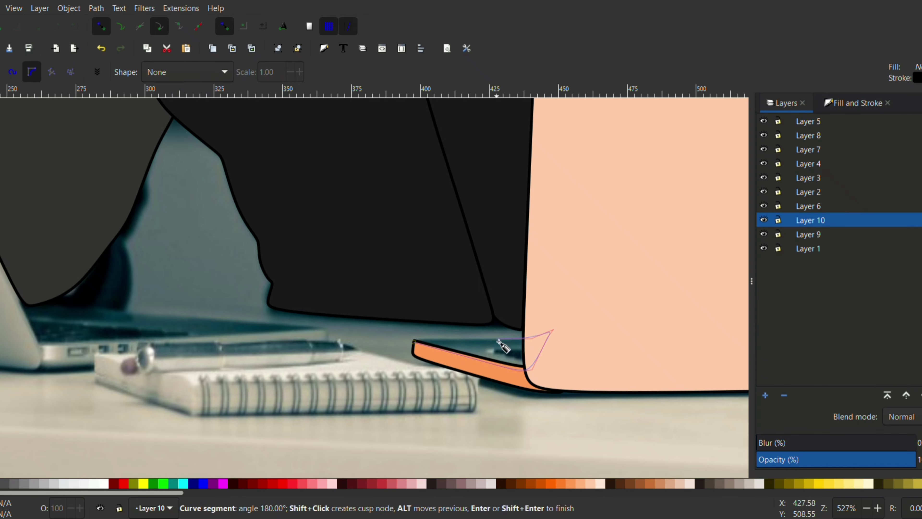
click(428, 342)
Give the base's top surface a 0.3 px stroke and very pale peach fill, and lower its layer below Layer 9.
click(853, 103)
click(830, 147)
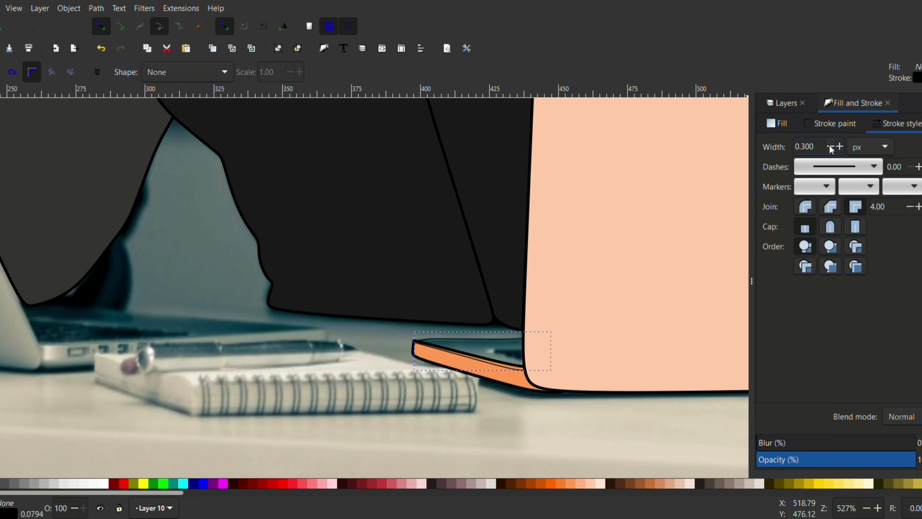
click(599, 483)
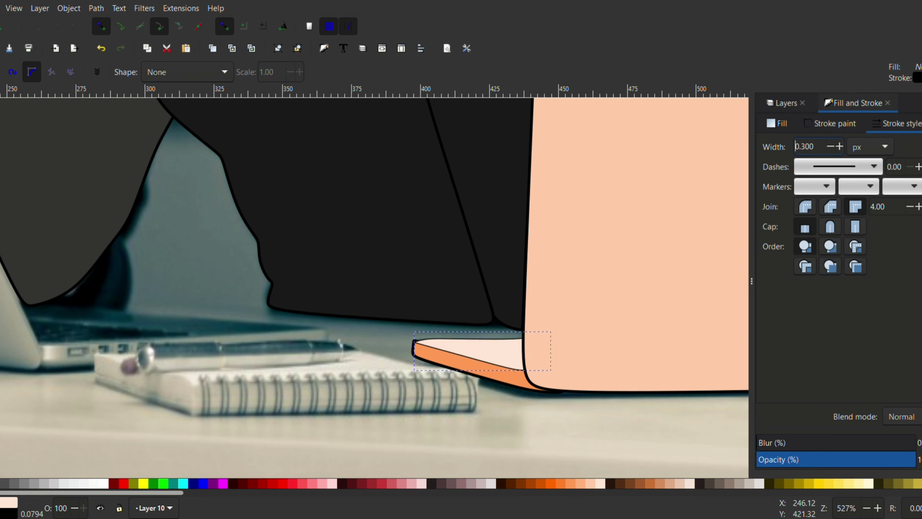
click(784, 103)
click(918, 395)
On a new layer, trace the left laptop's lid around its rounded corners as a closed path.
scroll(381, 350, down, 4)
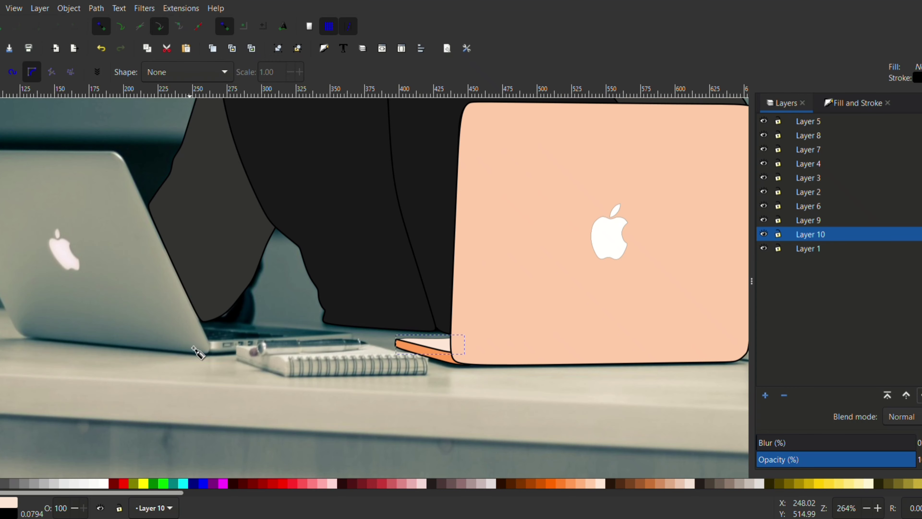
scroll(149, 294, up, 4)
click(765, 396)
click(59, 127)
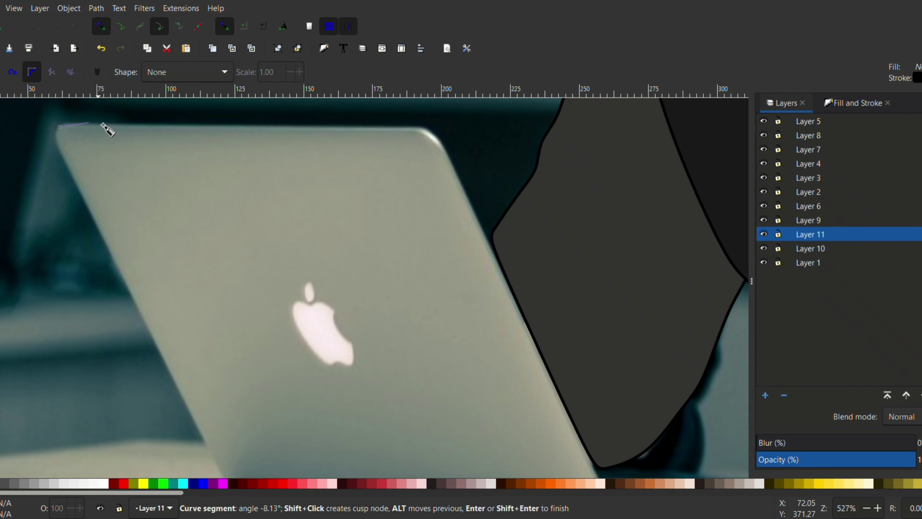
click(432, 131)
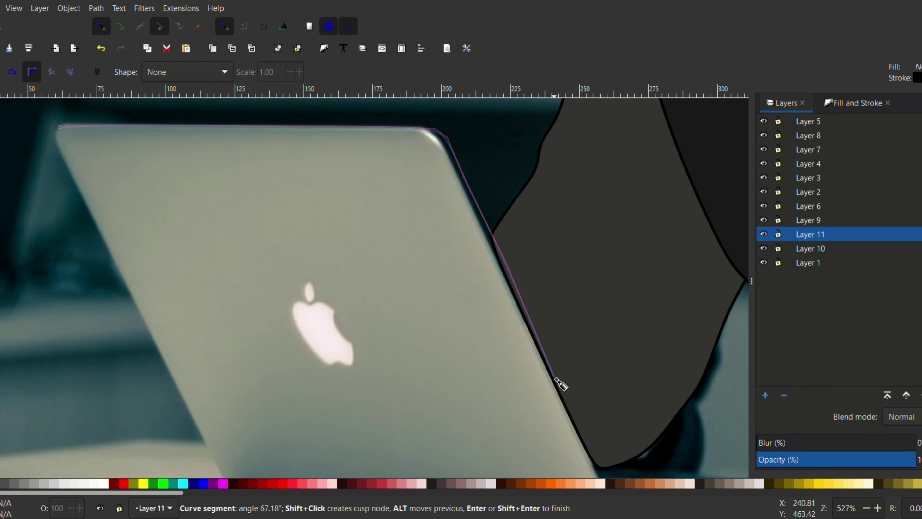
scroll(580, 384, down, 4)
click(613, 447)
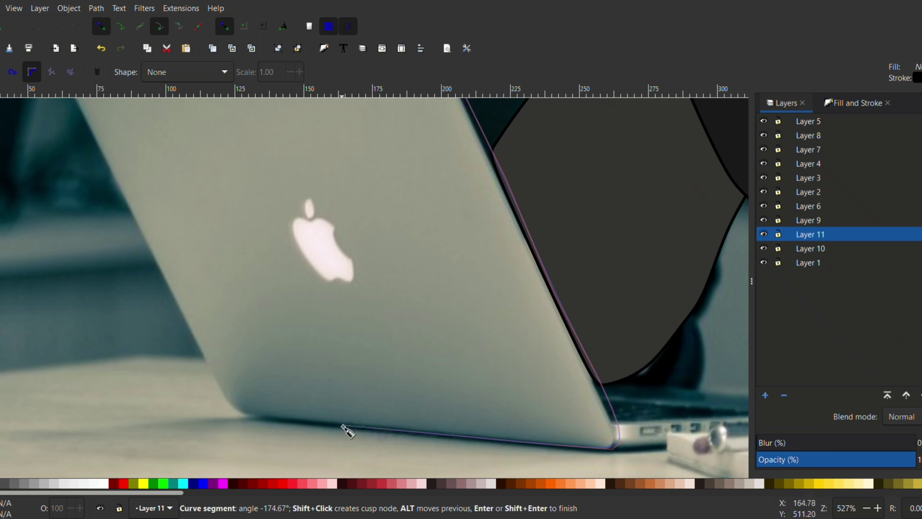
scroll(127, 201, up, 6)
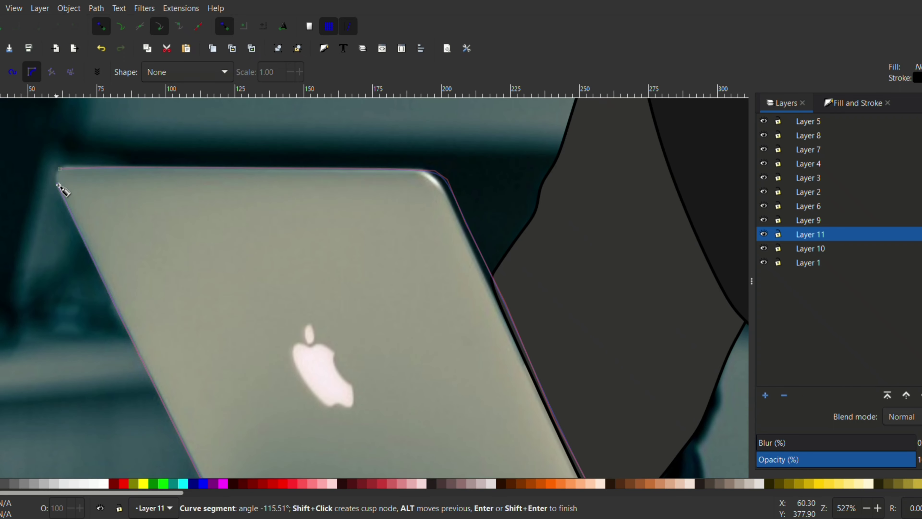
click(60, 169)
Fill the left laptop's lid with light gray and hide its layer.
scroll(472, 199, down, 3)
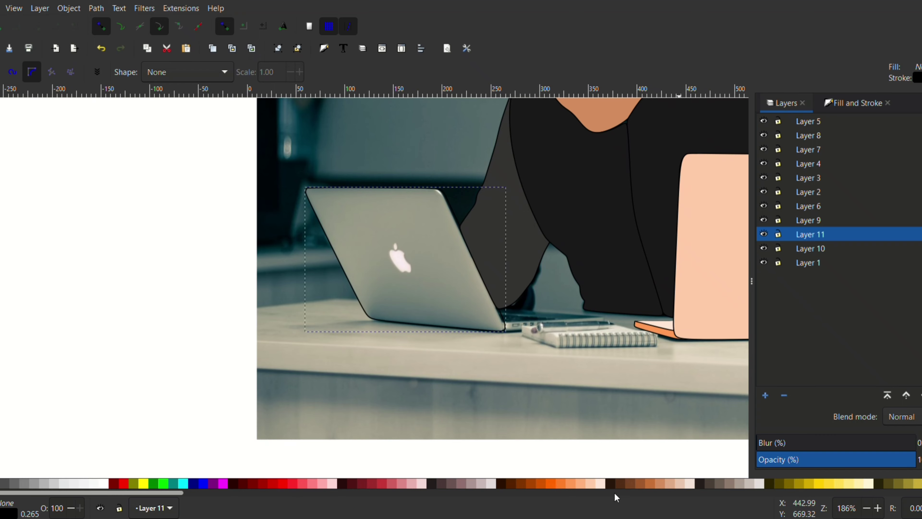
click(54, 484)
click(764, 234)
On a new layer, trace the left laptop's apple from the bite down and along its notched lower edge.
click(766, 395)
click(519, 308)
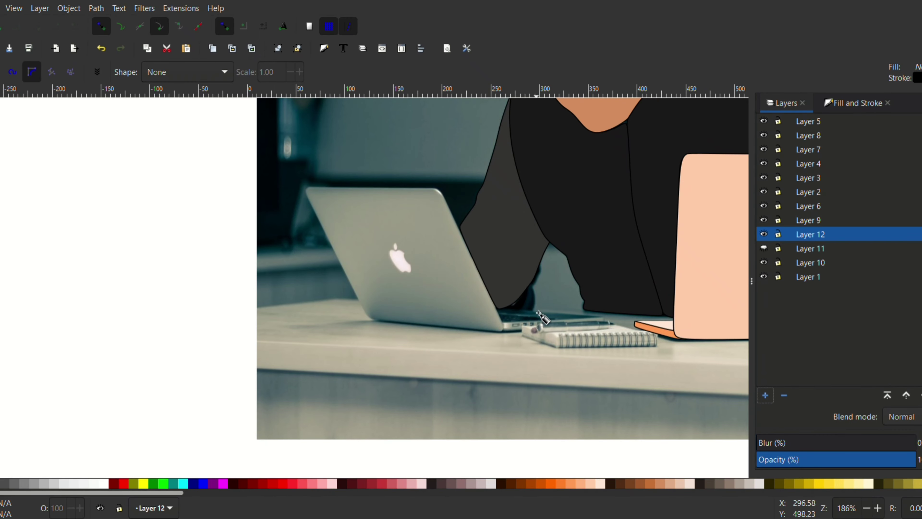
scroll(399, 259, up, 6)
click(433, 201)
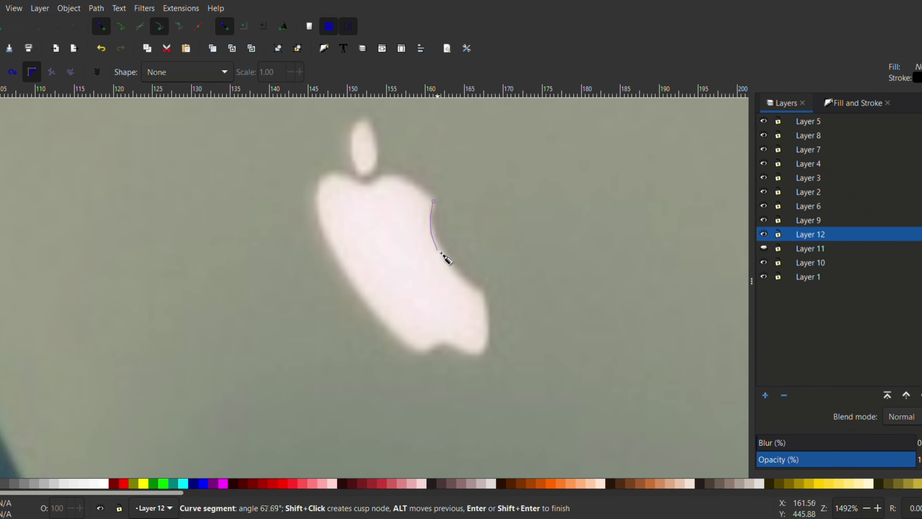
click(488, 307)
click(488, 346)
click(480, 354)
click(466, 352)
click(445, 344)
click(430, 352)
click(412, 352)
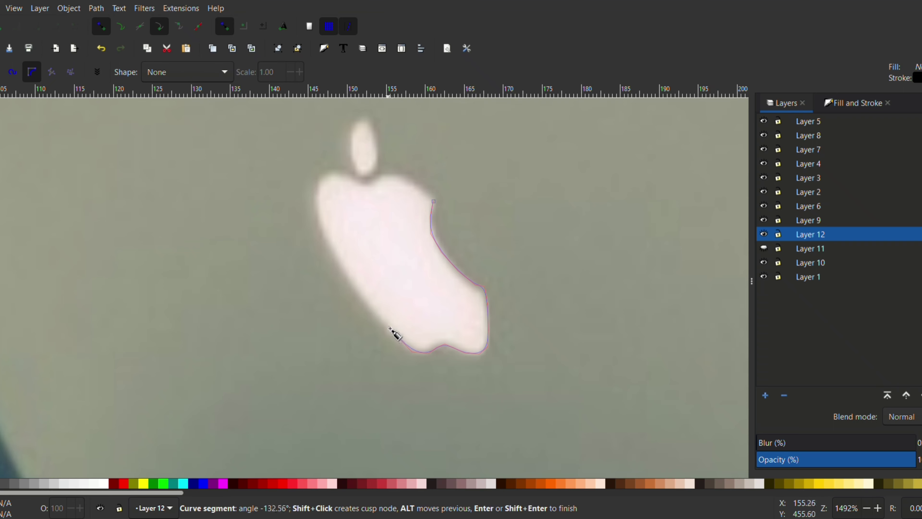
Continue the apple path up its long side and across the upper lobes, closing it at the bite.
click(320, 232)
click(315, 186)
click(325, 172)
click(341, 172)
click(367, 184)
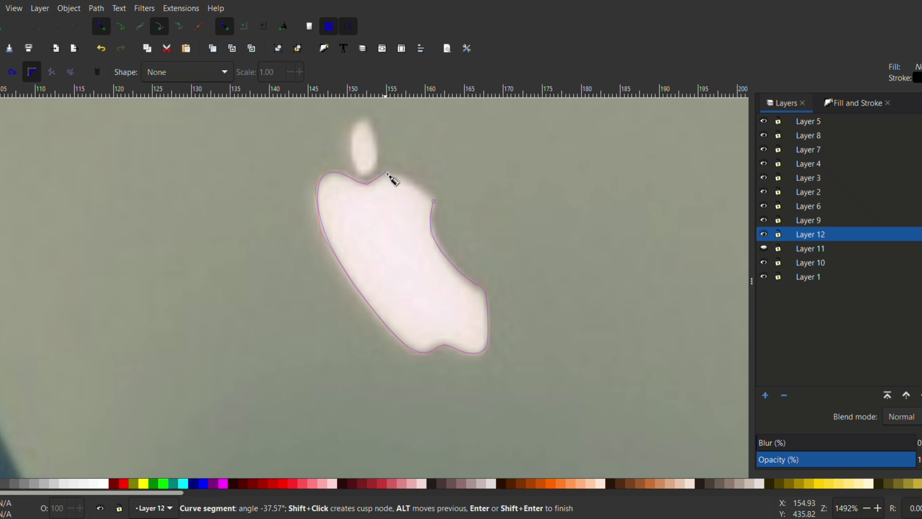
click(386, 172)
click(407, 175)
click(432, 192)
click(434, 201)
Set the left apple's stroke width to 0 px and fill it with white.
click(842, 105)
click(829, 147)
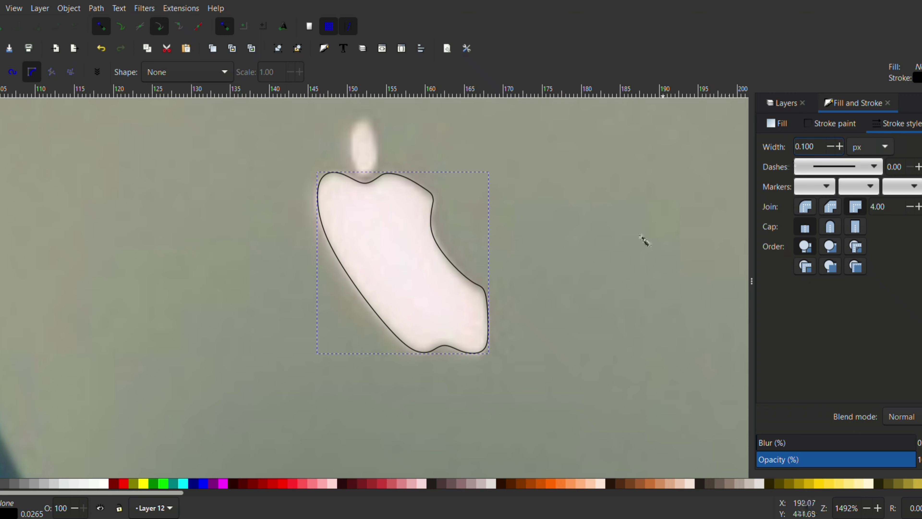
click(104, 484)
Trace the leaf above the left apple as a closed path with a white fill and 0 px stroke width.
click(364, 117)
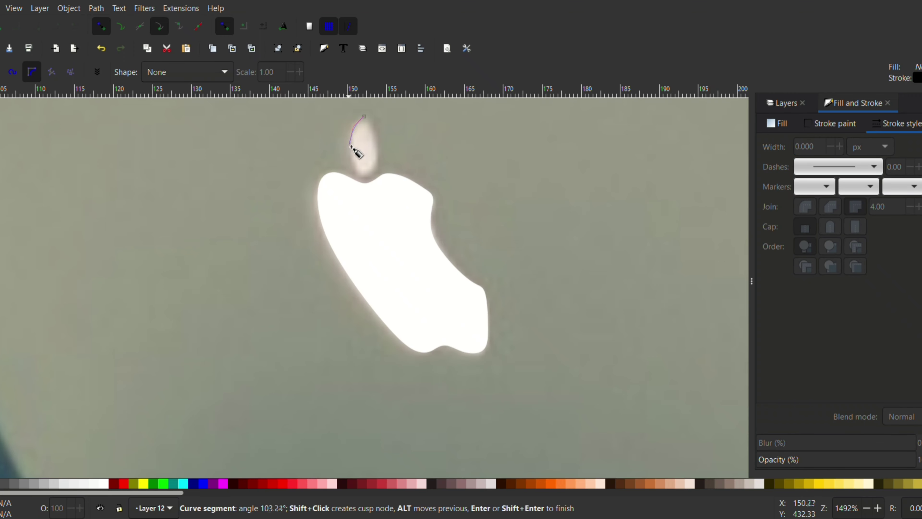
click(360, 171)
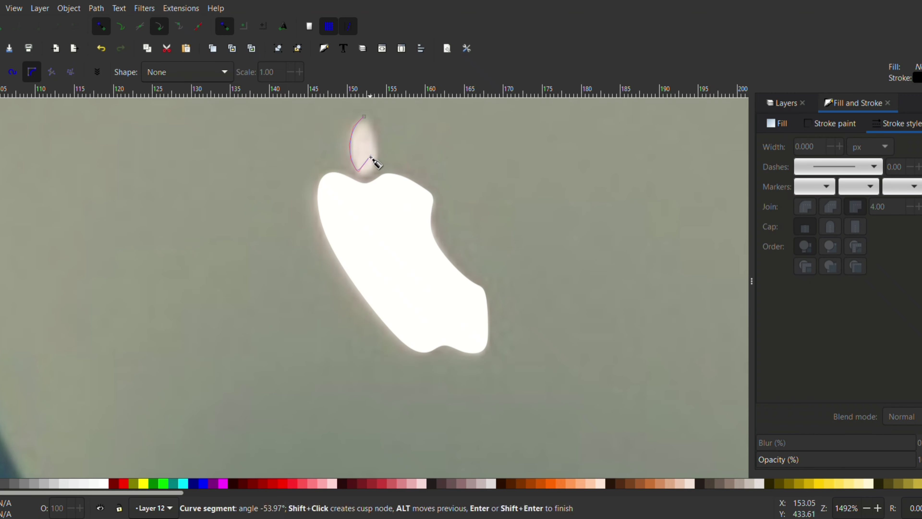
click(364, 117)
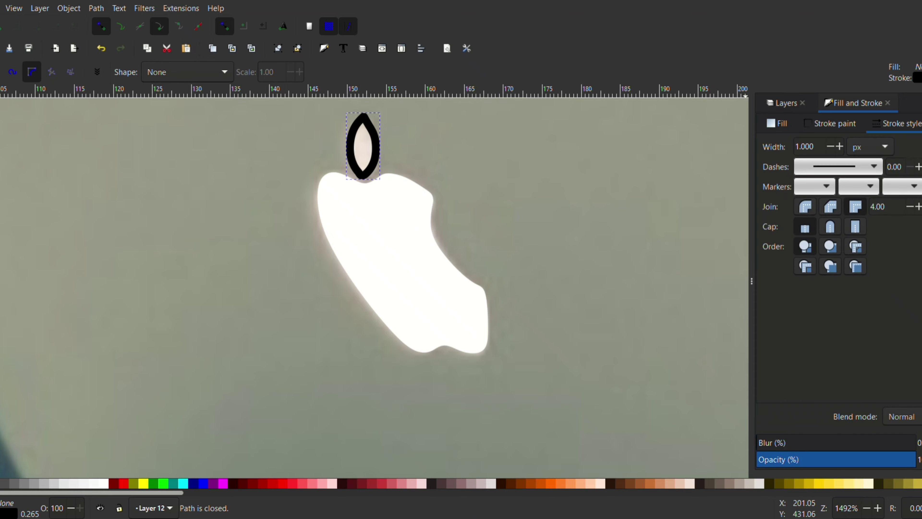
scroll(581, 328, down, 3)
scroll(537, 286, down, 2)
scroll(529, 286, up, 2)
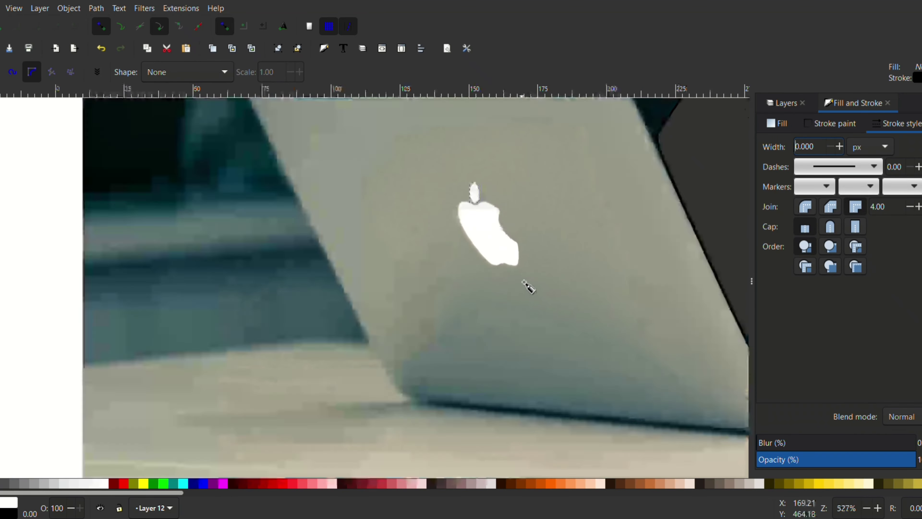
Show the hidden Layer 11 with the left laptop's lid again.
click(786, 103)
click(764, 248)
scroll(624, 290, down, 3)
scroll(697, 338, down, 2)
scroll(590, 256, up, 2)
scroll(590, 255, down, 1)
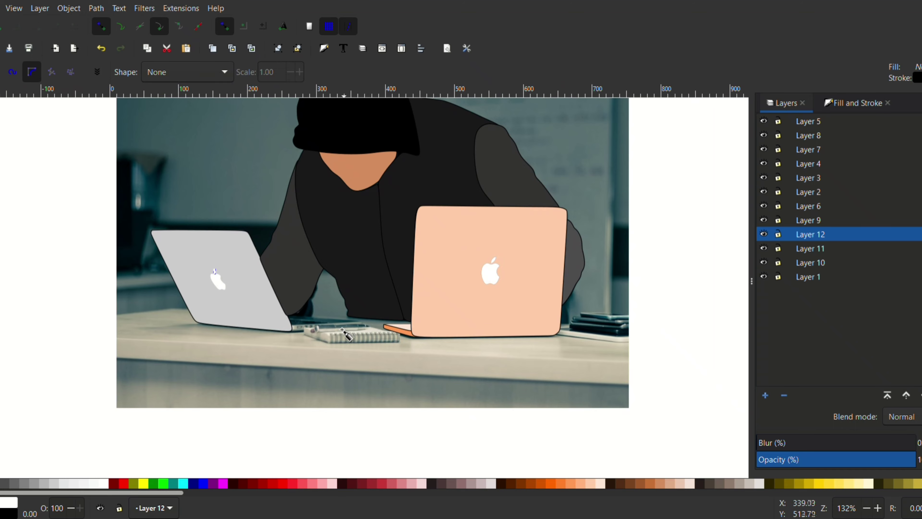
Trace the side edge of the left laptop's base as a closed path and fill it with medium gray.
scroll(299, 331, up, 1)
scroll(292, 324, up, 1)
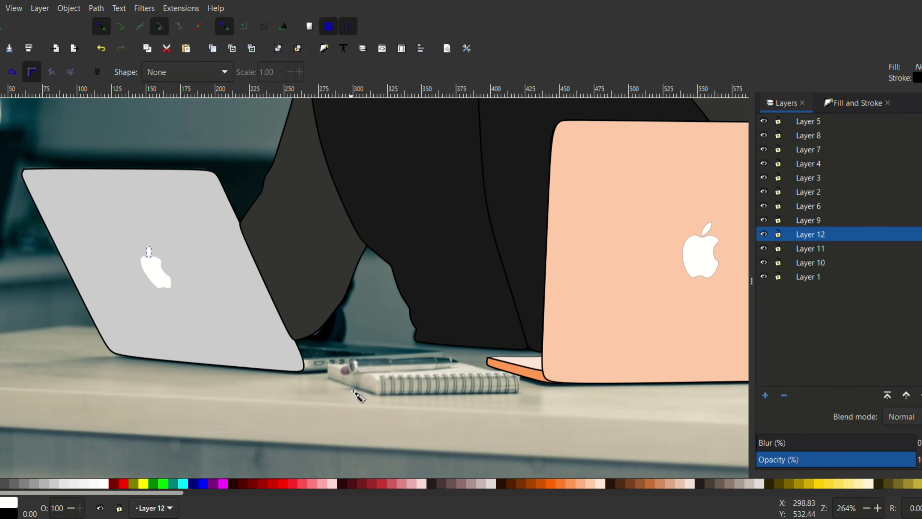
scroll(338, 385, up, 2)
click(297, 360)
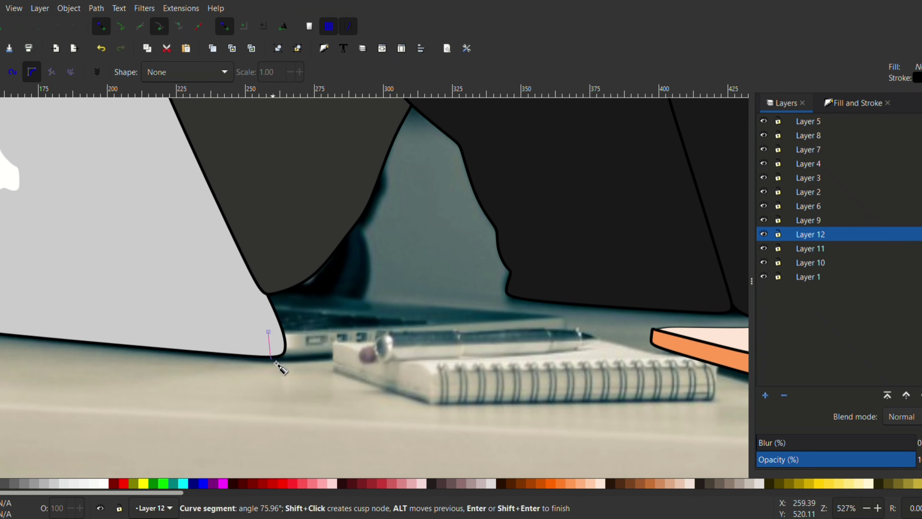
click(567, 331)
click(563, 317)
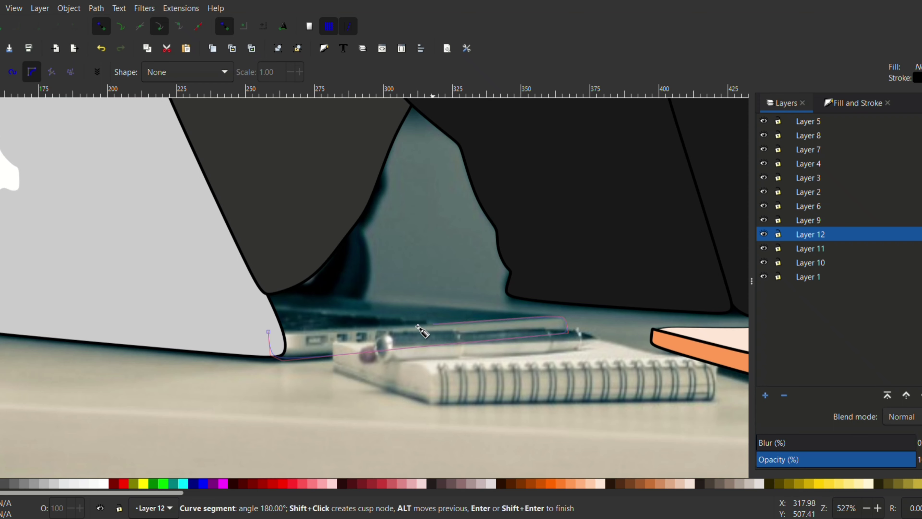
click(268, 335)
click(34, 484)
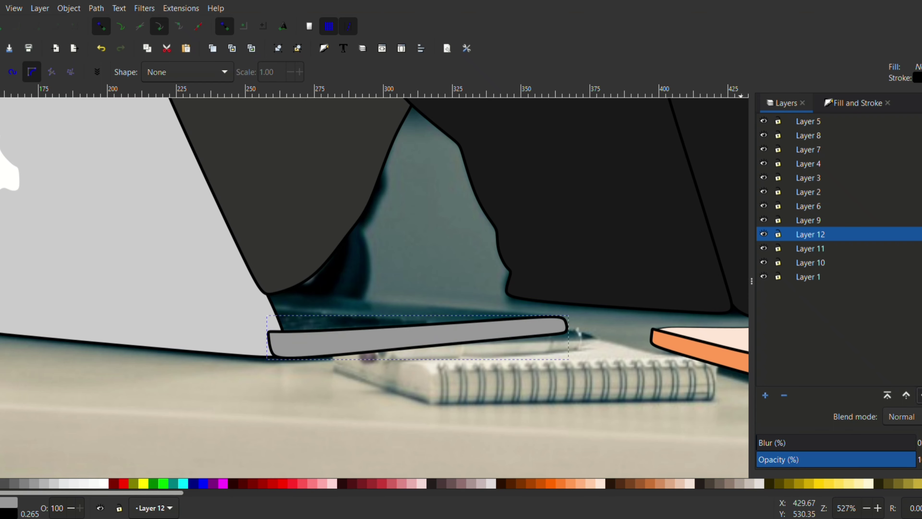
Lower Layer 12 beneath Layer 11 and trace the top surface of the left laptop's base as a closed path on a new layer.
click(921, 395)
click(765, 395)
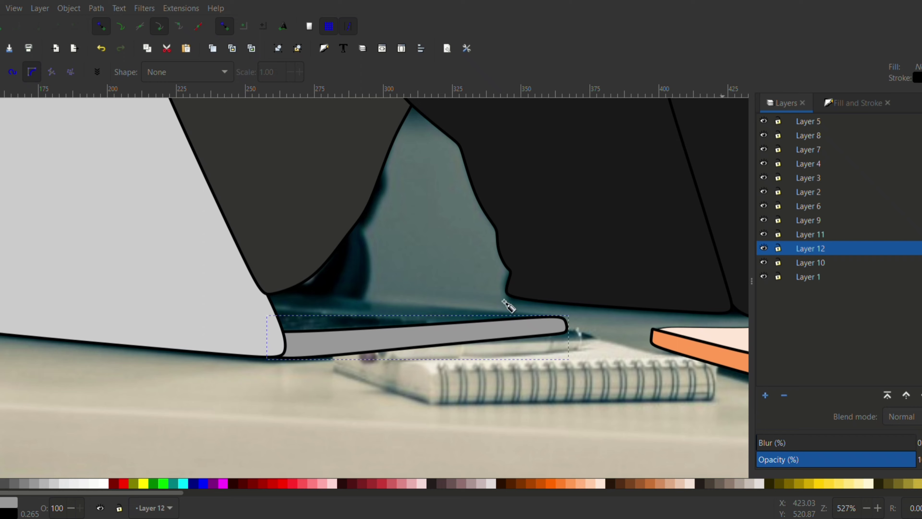
click(227, 285)
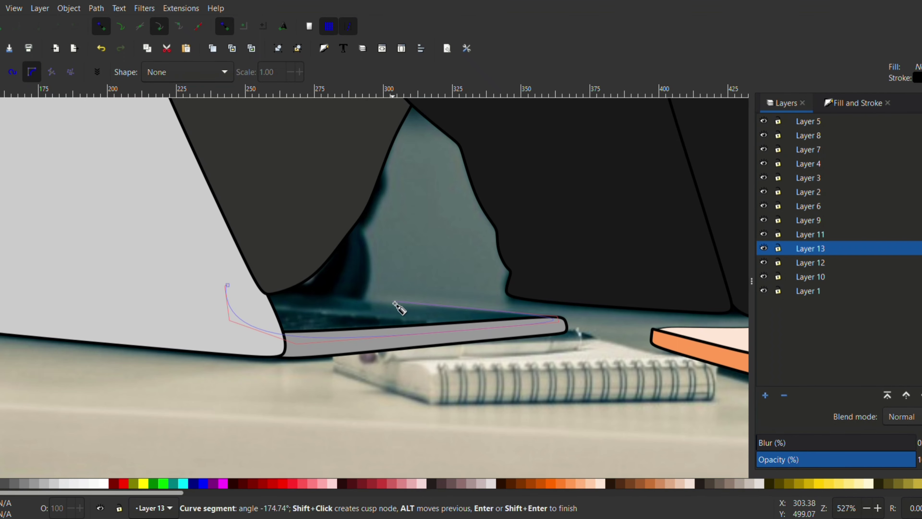
click(227, 285)
Give the left base's top surface a thinner stroke and light gray fill, and lower Layer 13 beneath Layer 12.
click(842, 104)
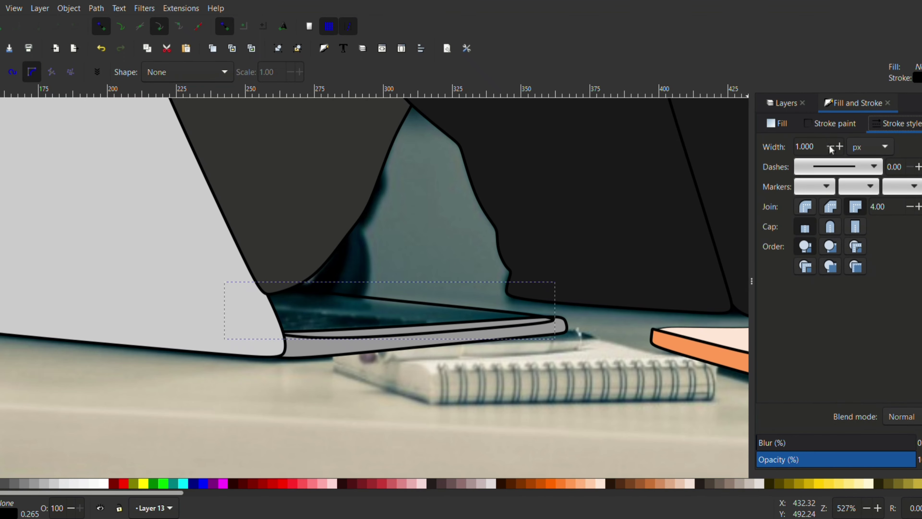
scroll(830, 147, down, 7)
click(35, 483)
click(784, 103)
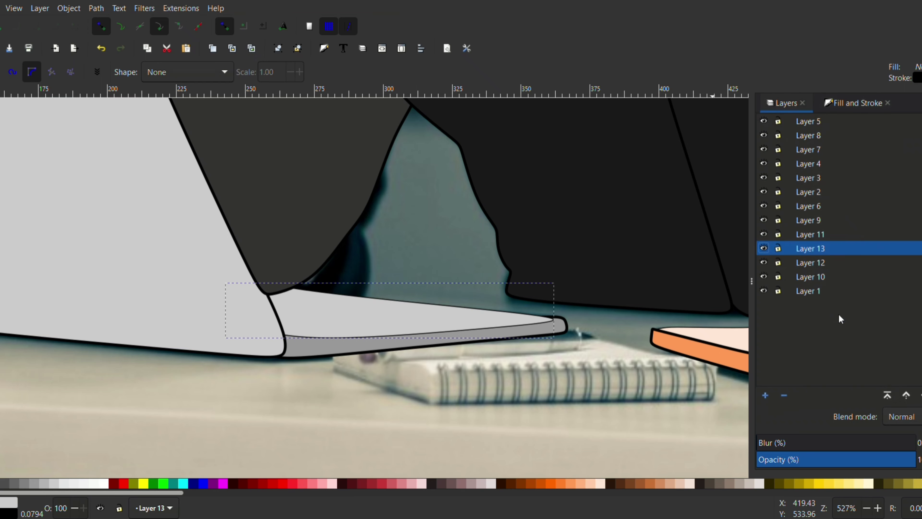
click(920, 395)
scroll(375, 225, up, 5)
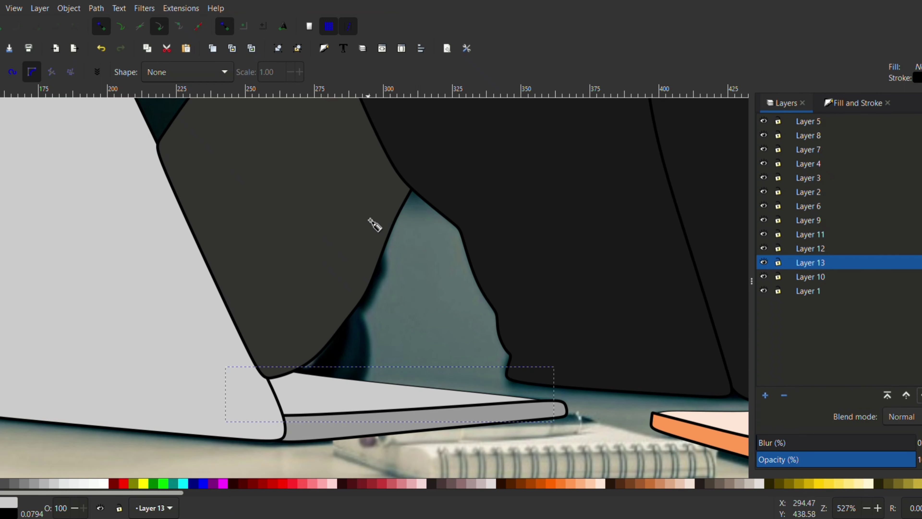
Try raising the left lid's Layer 11 above Layer 9 and lowering the sleeve's Layer 4 beneath it.
key(s)
click(127, 324)
click(907, 397)
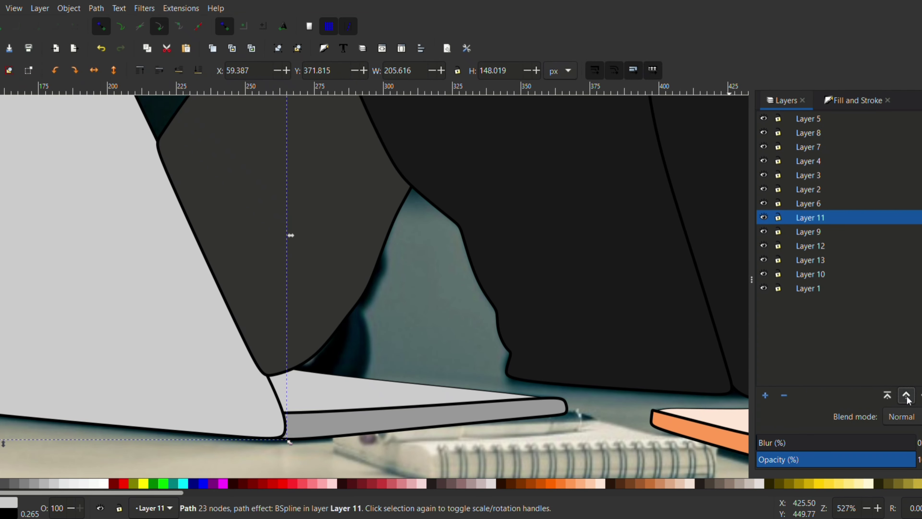
click(921, 396)
click(328, 265)
click(921, 395)
click(921, 396)
click(921, 396)
click(921, 396)
double_click(921, 396)
click(906, 396)
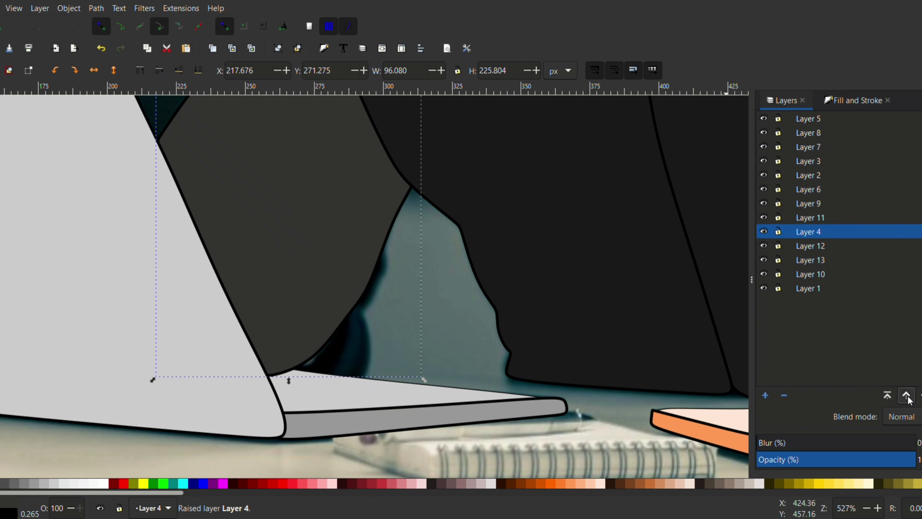
Try moving Layer 13 up the layer stack to just above Layer 4.
scroll(344, 247, down, 3)
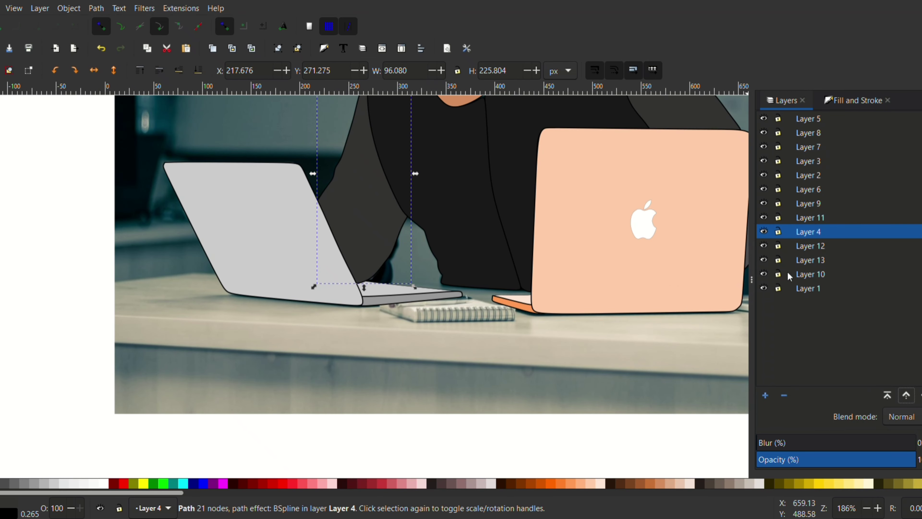
click(817, 261)
click(907, 397)
click(906, 397)
click(907, 397)
double_click(907, 396)
click(921, 396)
click(921, 396)
click(921, 395)
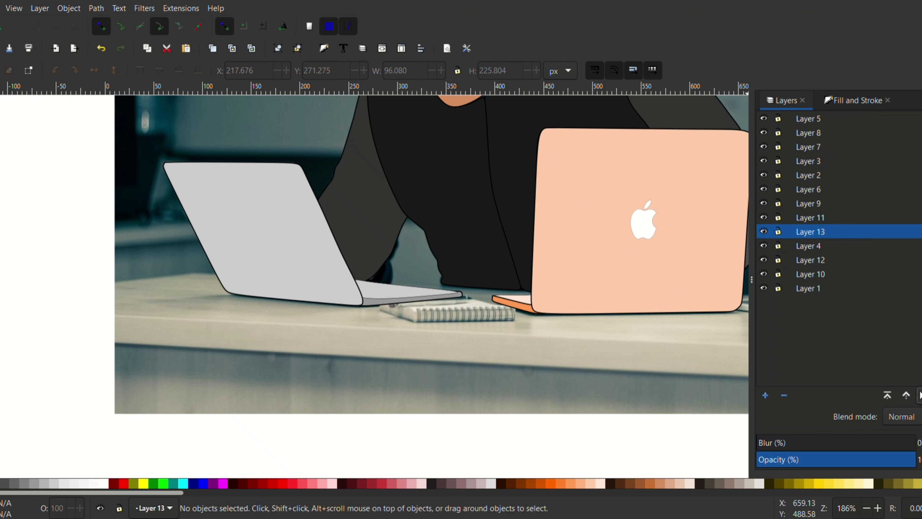
Undo the recent reordering of Layers 4, 11 and 13.
key(ctrl+z)
key(ctrl+z)
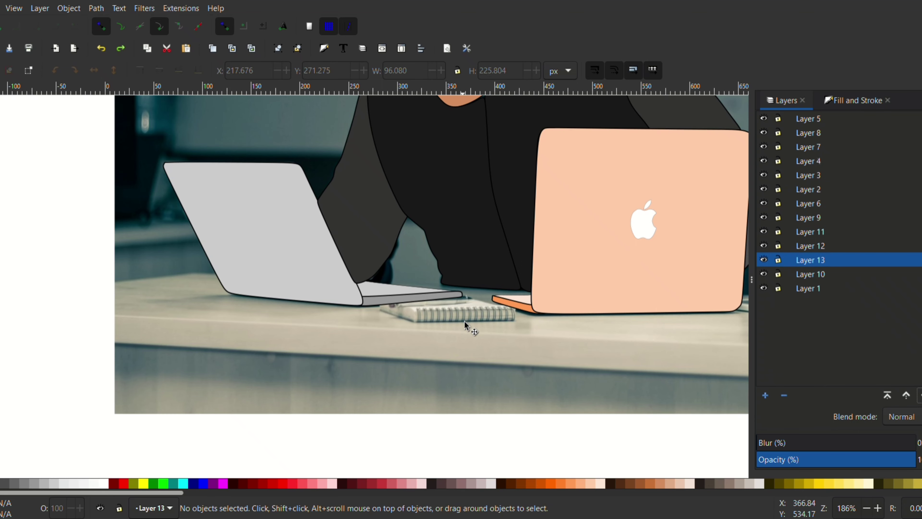
key(ctrl+z)
Select the side edge of the left laptop's base and try raising its Layer 12 above Layer 11.
click(381, 298)
scroll(403, 318, up, 3)
click(310, 271)
click(907, 396)
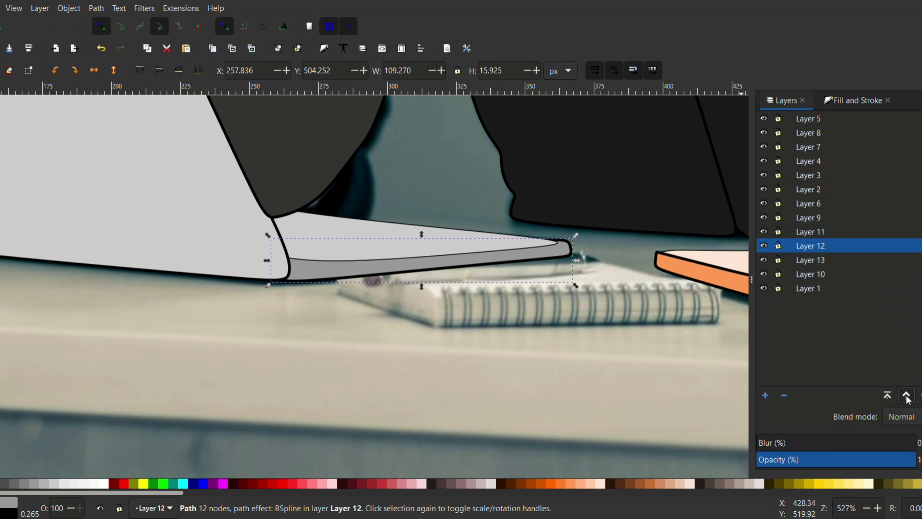
mouse_move(765, 121)
mouse_down()
mouse_move(765, 289)
mouse_move(765, 119)
mouse_up()
key(minus)
key(minus)
click(906, 395)
scroll(311, 246, down, 1)
click(381, 287)
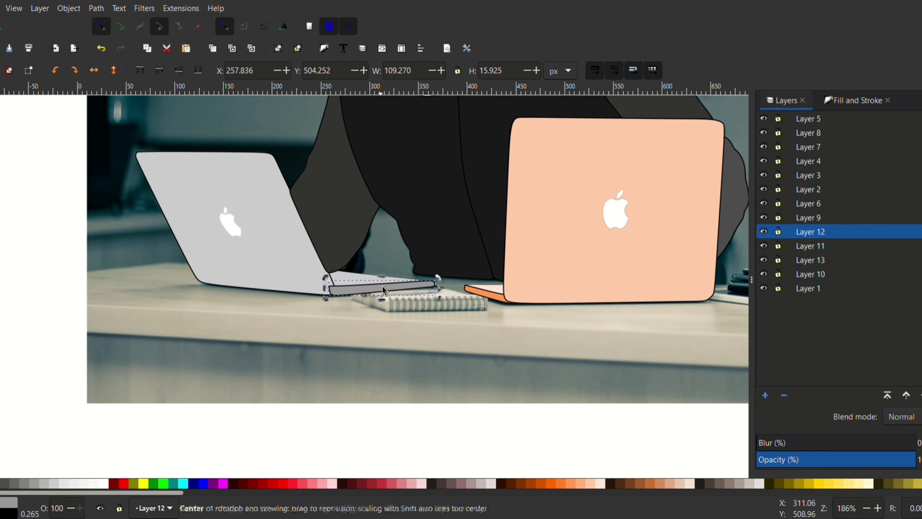
click(920, 396)
click(906, 395)
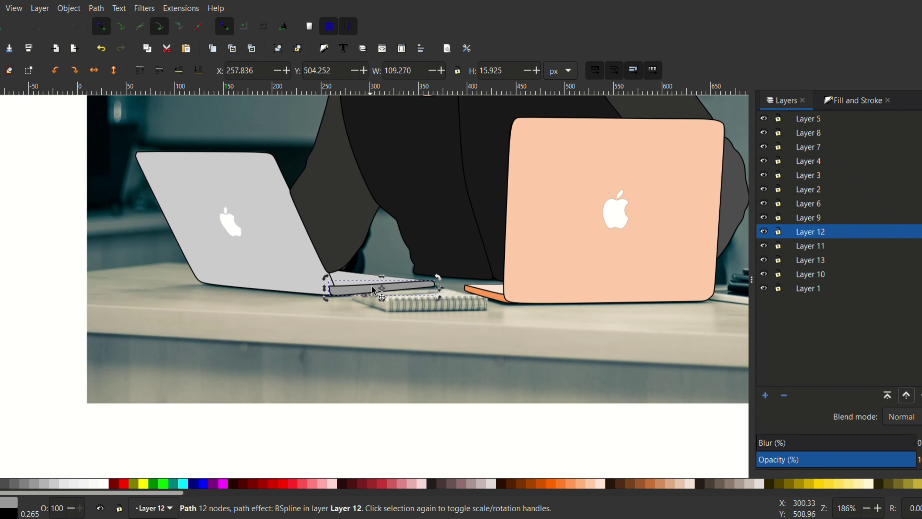
Delete the side edge of the left laptop's base and retrace it as a closed path on a new layer.
scroll(397, 358, up, 1)
key(Delete)
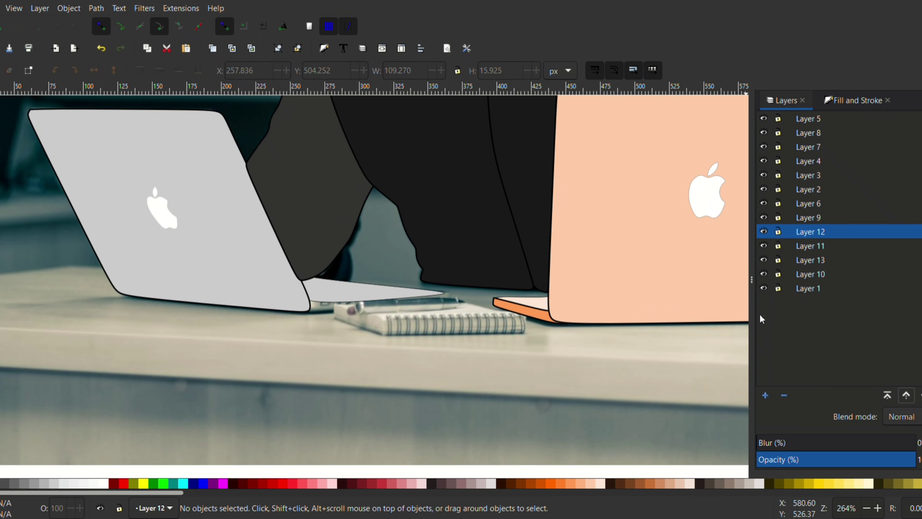
click(765, 395)
key(Return)
scroll(336, 305, up, 2)
key(b)
click(263, 297)
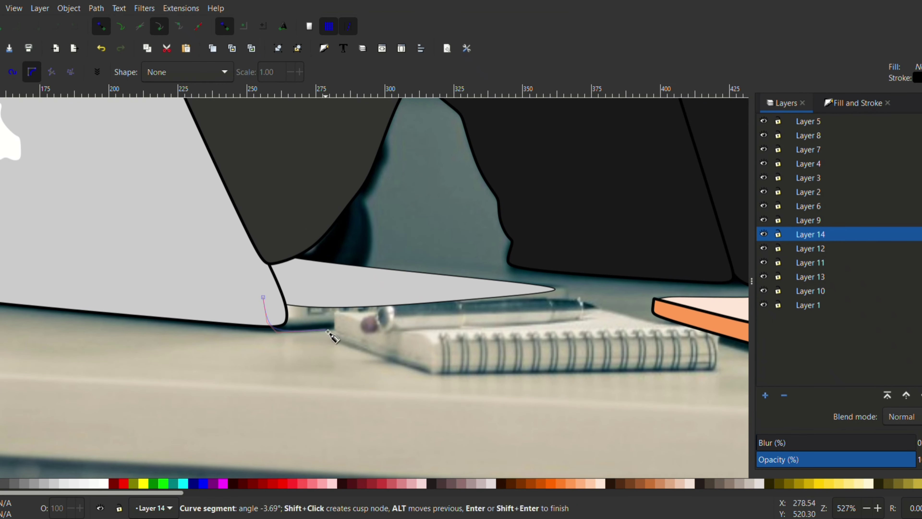
click(559, 308)
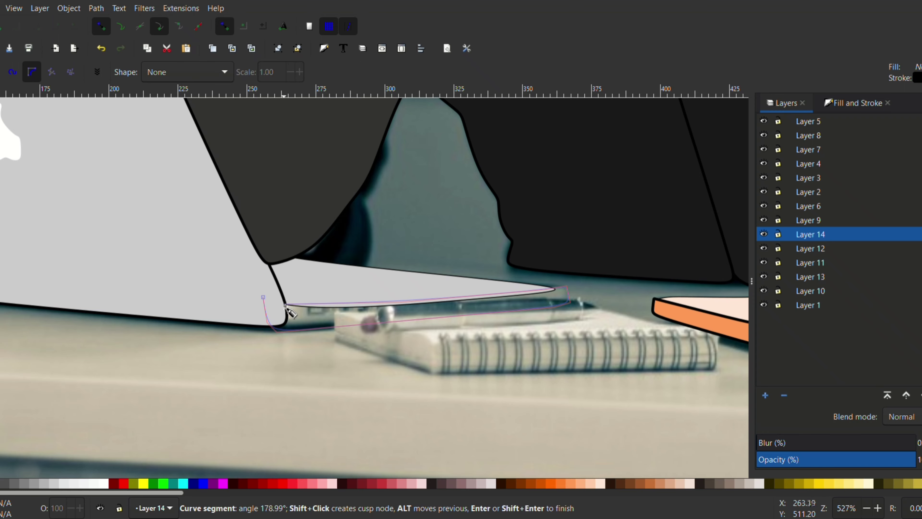
click(264, 297)
Fill the retraced side edge with a darker gray and lower Layer 14 beneath Layer 11.
click(26, 484)
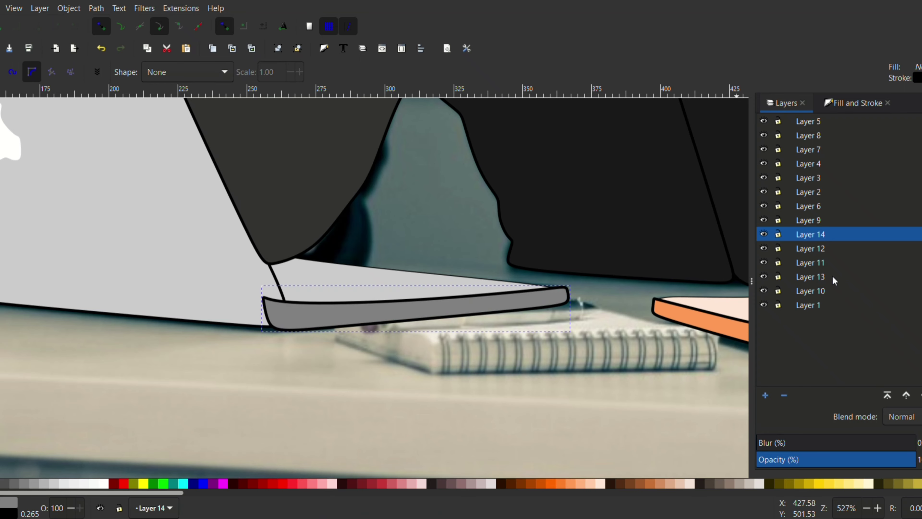
click(921, 395)
click(921, 395)
scroll(454, 297, down, 2)
scroll(461, 305, down, 3)
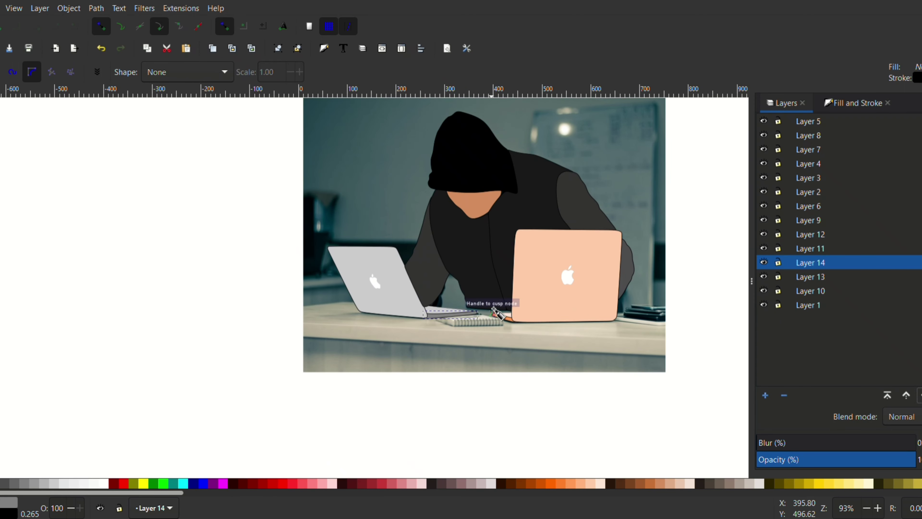
Trace the desk's front edge as a closed path on a new layer and fill it with tan.
scroll(384, 329, up, 2)
click(765, 395)
key(Return)
click(220, 316)
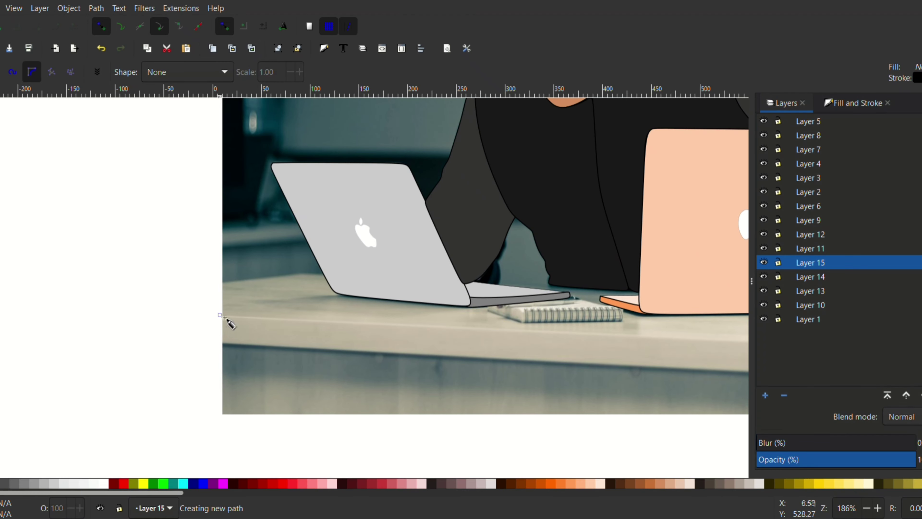
scroll(635, 332, down, 3)
scroll(649, 331, up, 2)
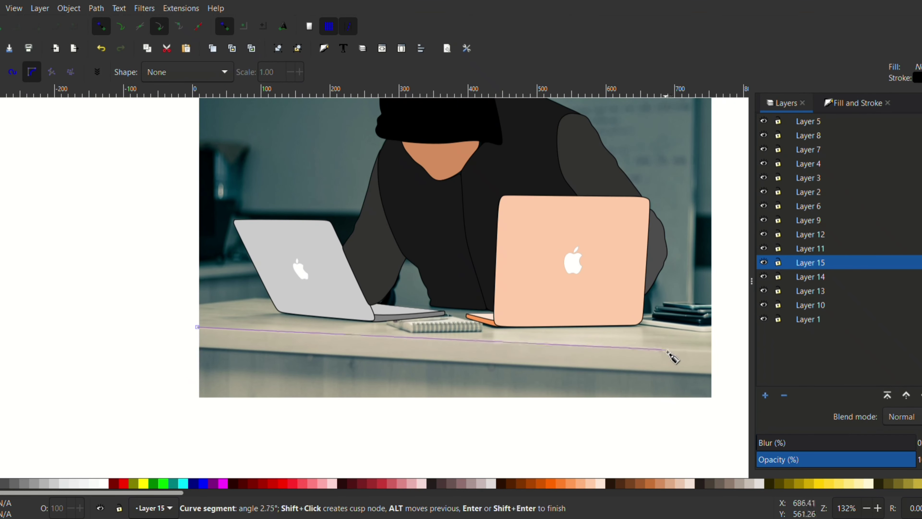
click(718, 353)
click(712, 375)
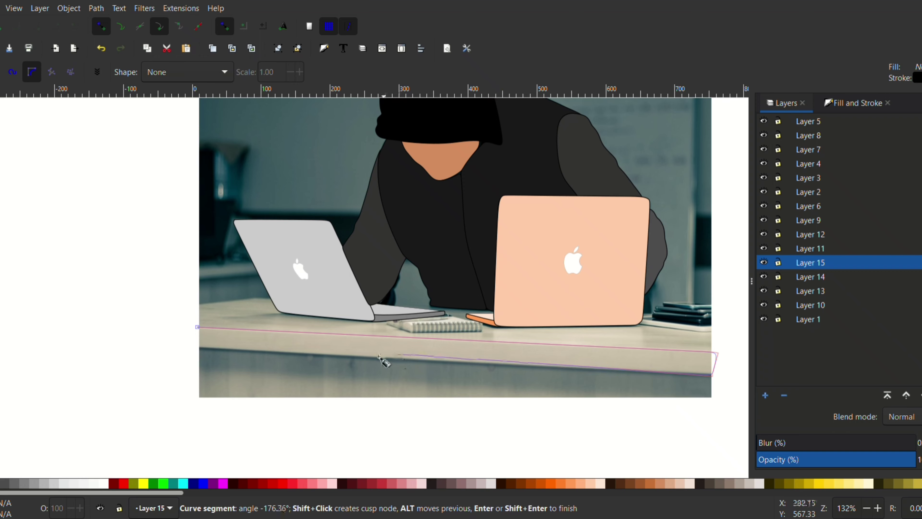
click(198, 348)
click(198, 327)
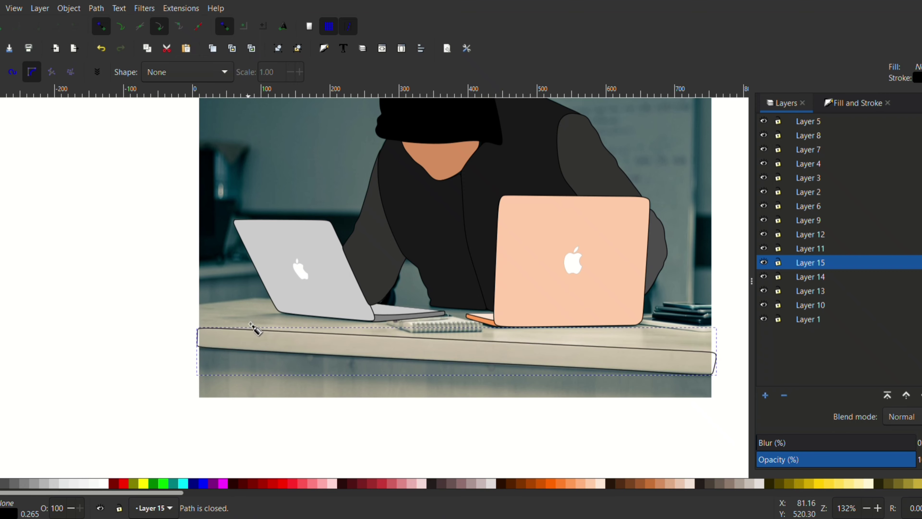
click(670, 483)
Trace the desktop surface as a closed path extending past the photo's sides and fill it with pale peach.
scroll(644, 327, down, 2)
scroll(652, 225, up, 2)
scroll(312, 316, down, 1)
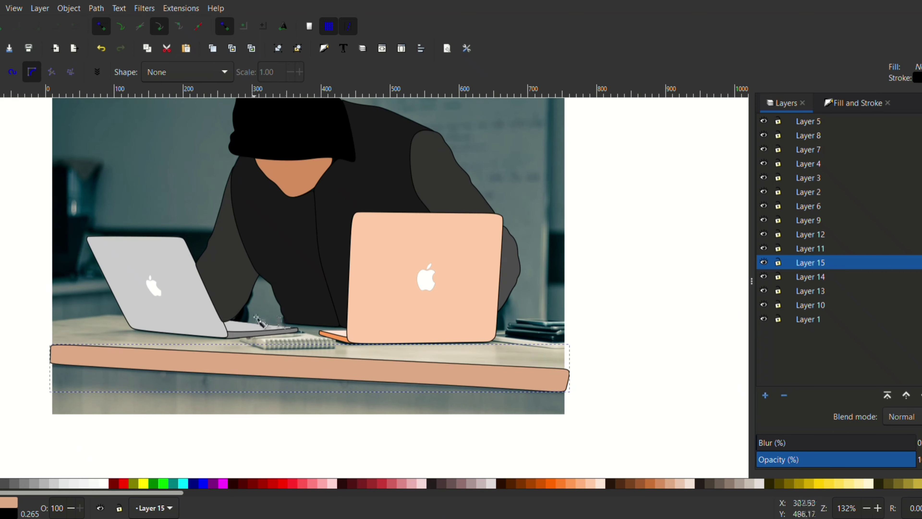
click(28, 327)
key(Escape)
click(28, 325)
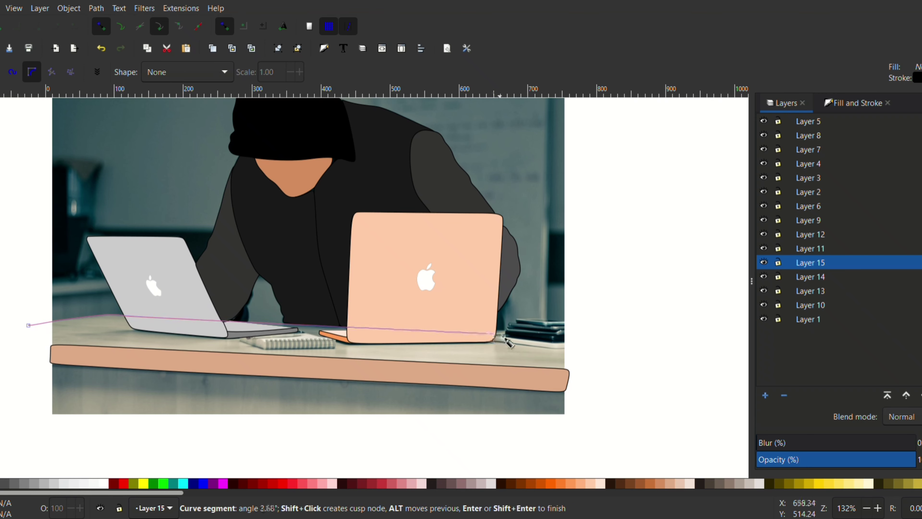
click(566, 331)
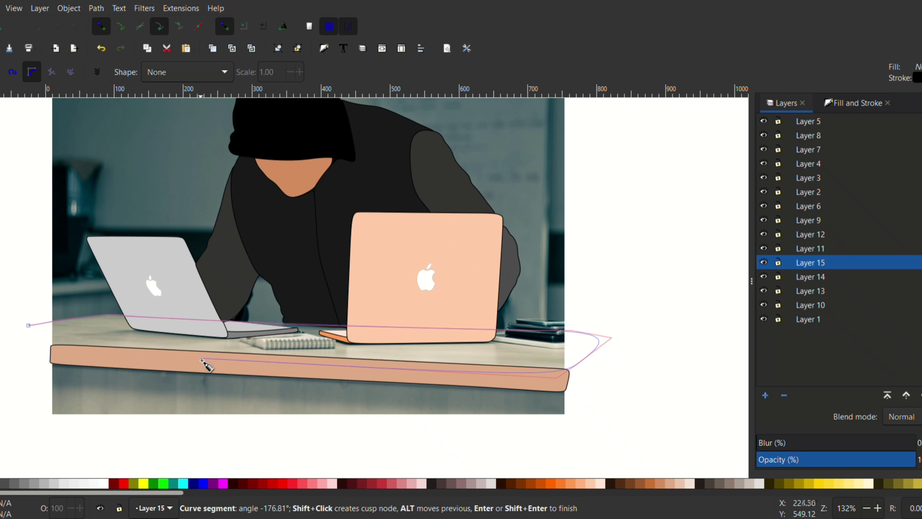
click(28, 325)
click(599, 484)
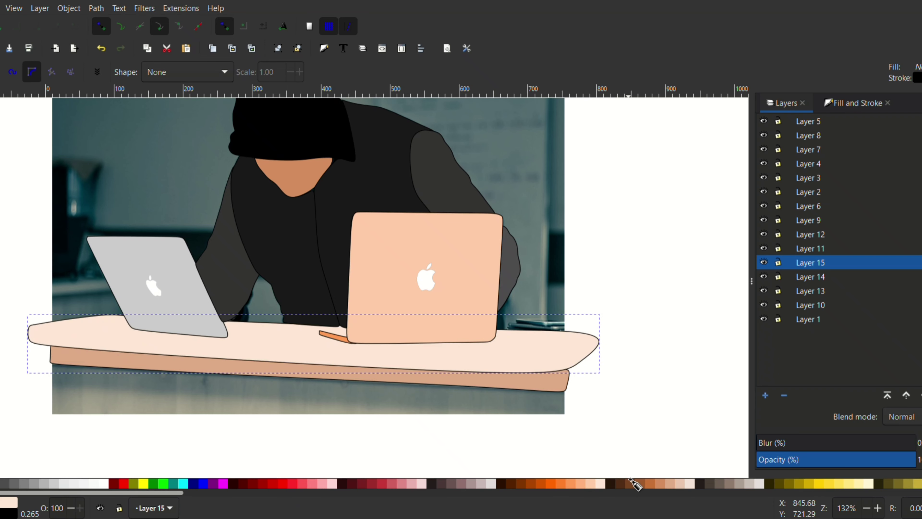
Lower Layer 15 with the desk shapes beneath Layer 10.
click(921, 395)
click(921, 395)
click(921, 394)
click(921, 395)
click(906, 395)
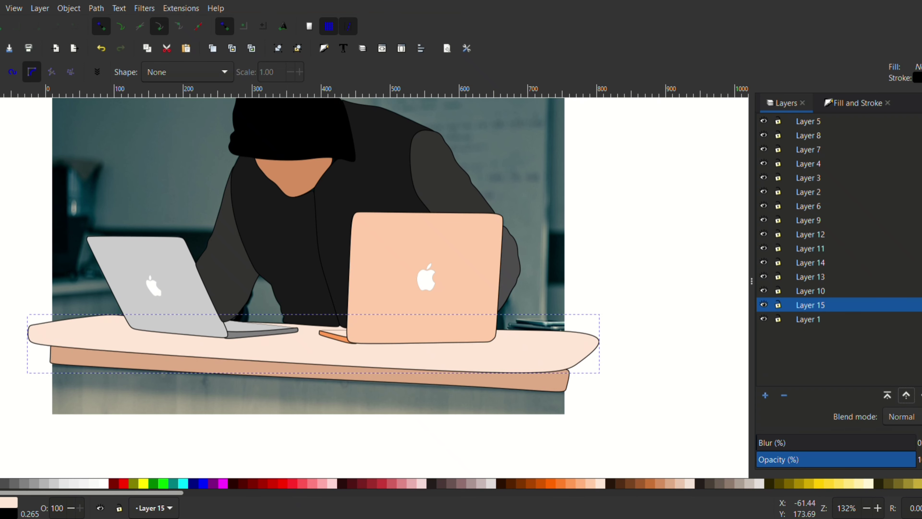
click(1, 95)
Raise Layer 15 to the top and move the desk's front edge onto a new layer above it, positioned below the desktop.
click(526, 380)
click(888, 396)
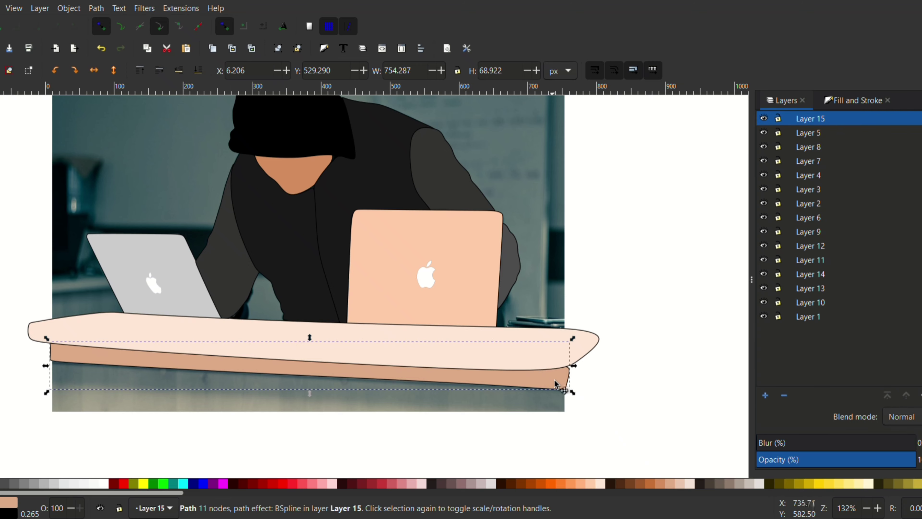
key(ctrl+x)
click(771, 400)
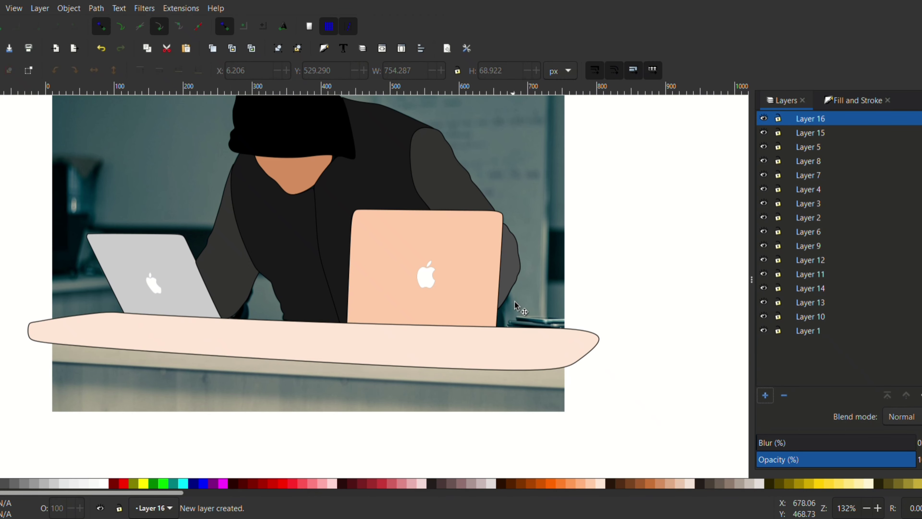
key(ctrl+v)
drag(621, 307, 413, 368)
Select the desktop surface and lower Layer 15 to just above Layer 1, behind the laptops.
click(508, 345)
triple_click(920, 397)
triple_click(920, 396)
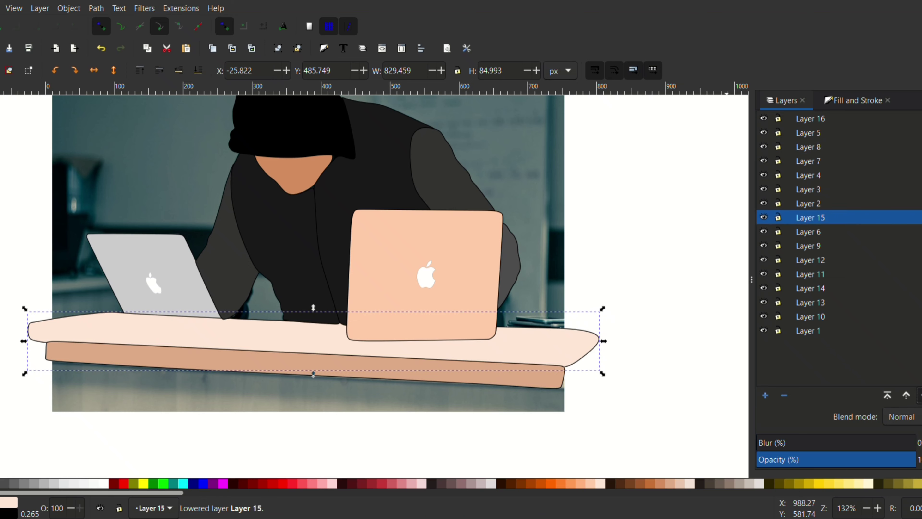
triple_click(920, 397)
triple_click(920, 396)
click(920, 397)
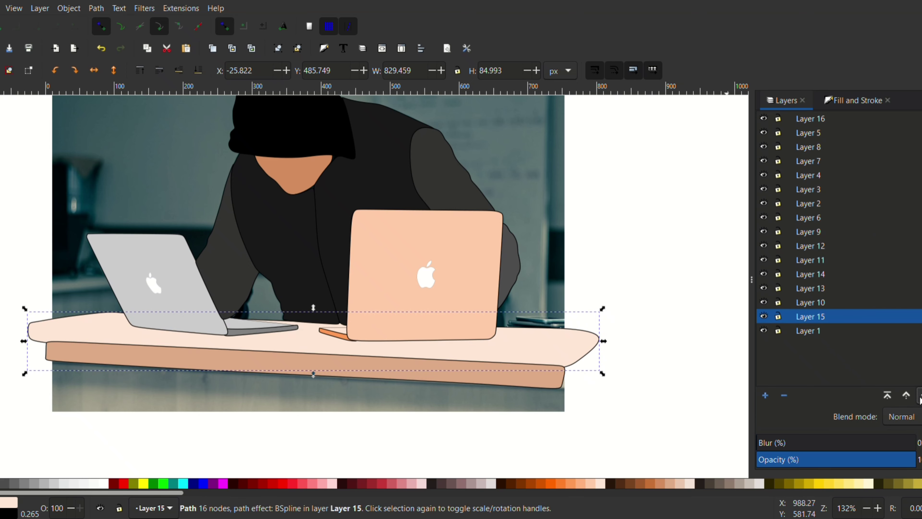
Hide Layer 15 with the desktop surface so the photo's desk items can be traced.
scroll(499, 279, up, 1)
click(764, 331)
click(764, 331)
scroll(549, 268, down, 2)
click(764, 317)
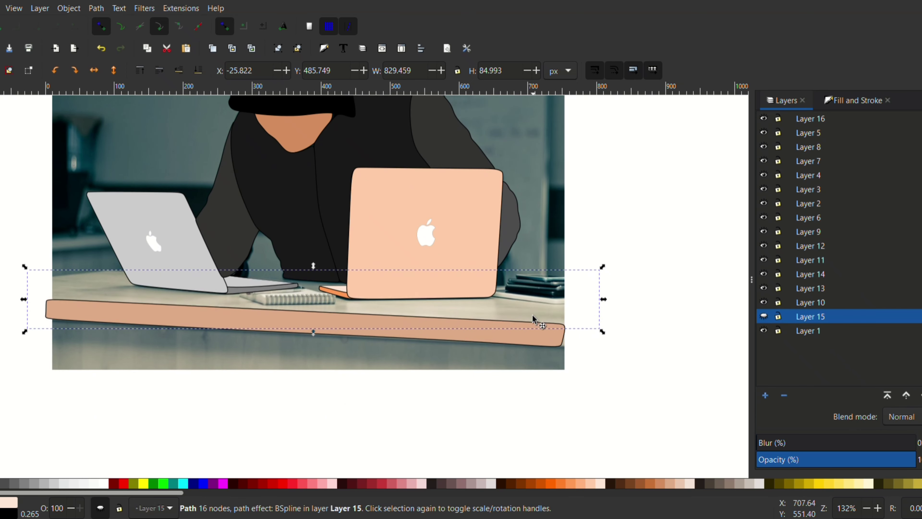
scroll(572, 322, up, 4)
key(b)
click(276, 297)
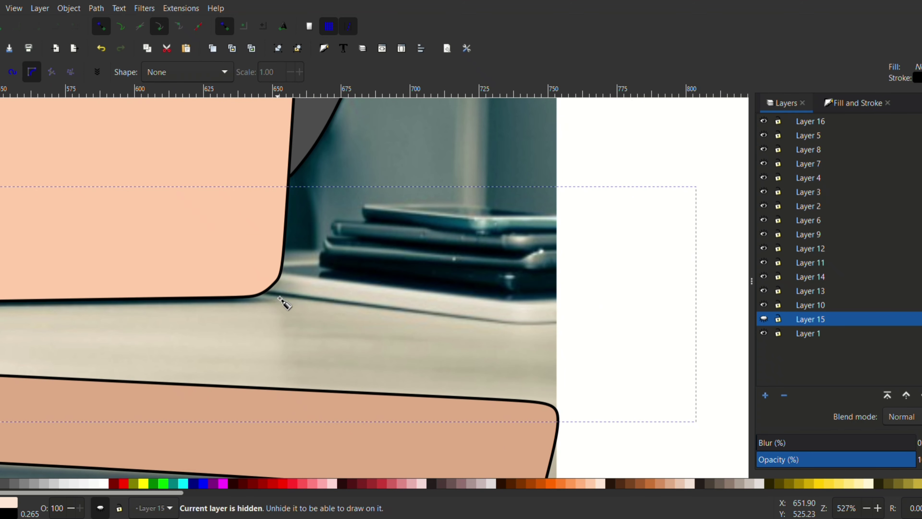
key(s)
click(611, 175)
key(b)
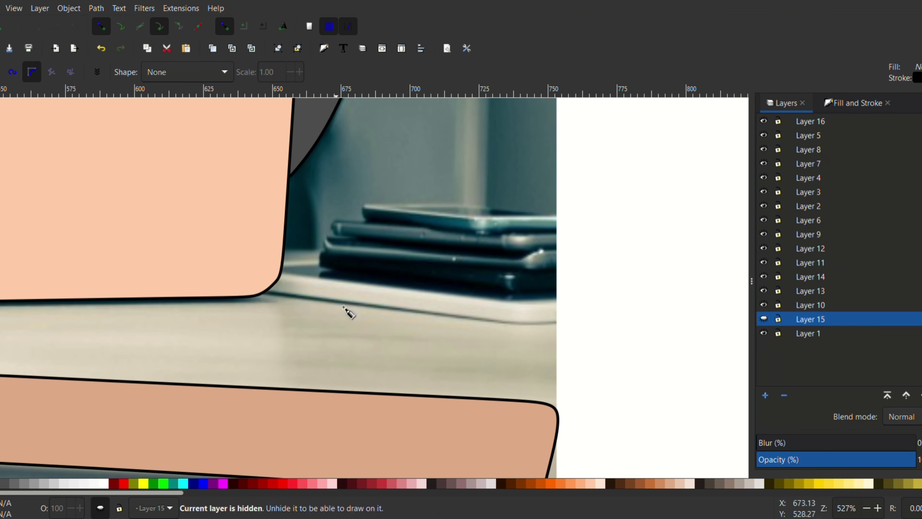
On a new layer, trace the white edge of the bottom book beside the peach laptop and fill it light gray.
click(765, 396)
click(511, 303)
click(254, 287)
click(318, 300)
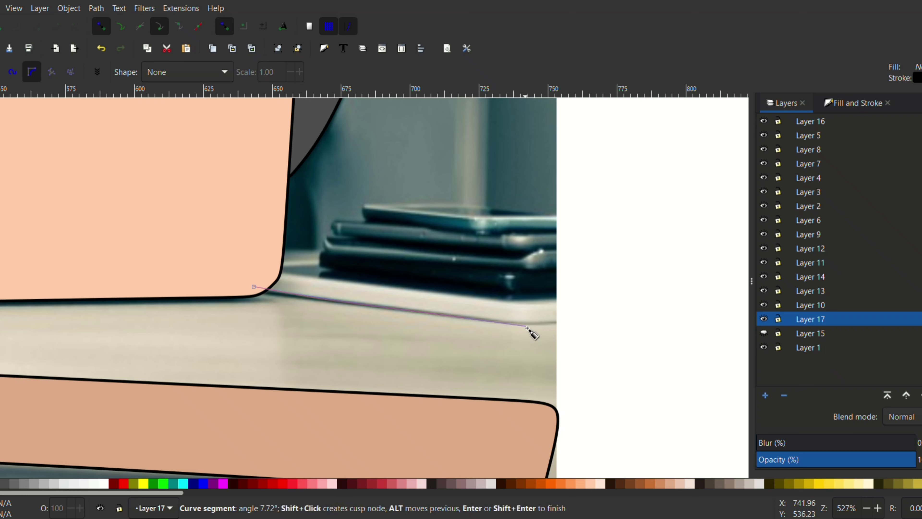
click(527, 327)
click(559, 321)
click(557, 300)
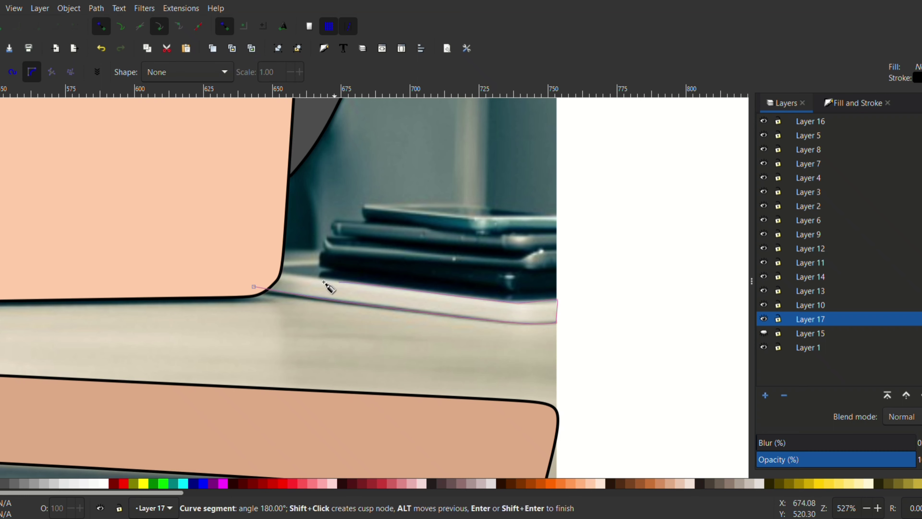
click(254, 286)
click(84, 484)
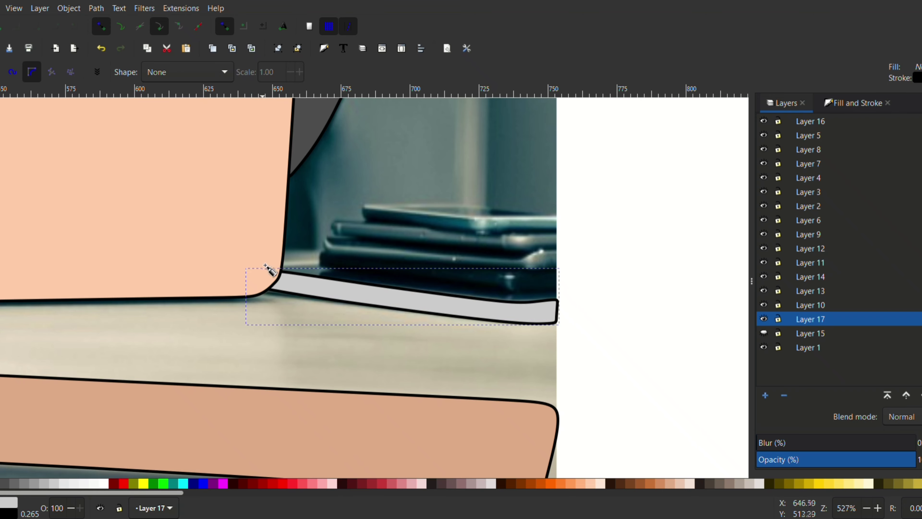
Add a new layer and trace the dark top surface of the bottom book as a closed shape.
click(764, 395)
click(521, 304)
click(264, 268)
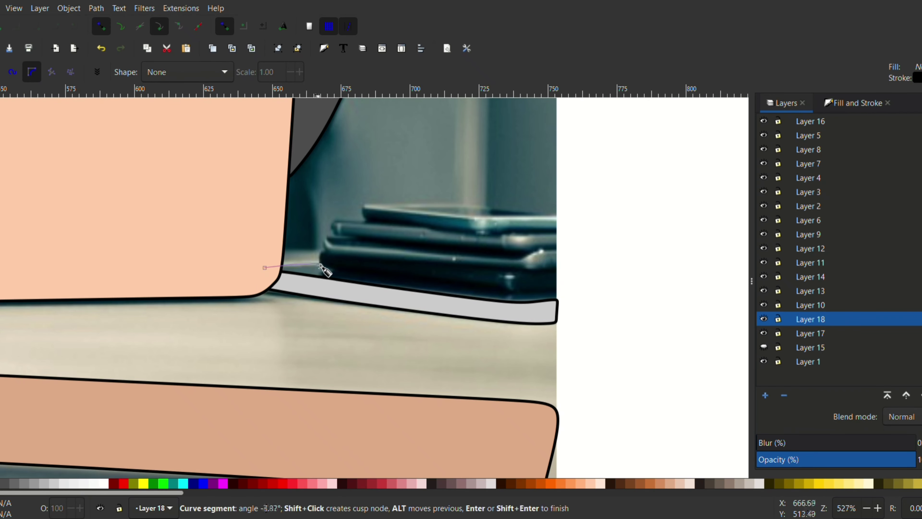
click(334, 263)
click(558, 297)
click(559, 306)
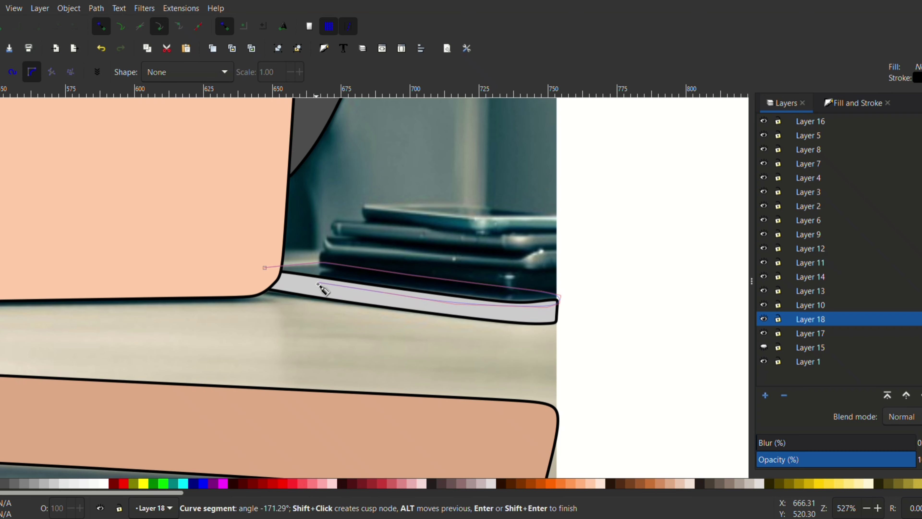
click(264, 267)
Fill the bottom book's top surface with very dark gray and lower its layer beneath Layer 17.
click(853, 102)
click(830, 146)
click(830, 146)
click(830, 146)
click(830, 146)
click(5, 483)
click(1, 483)
key(Page_Down)
On a new layer, trace the long front face of the dark block above the bottom book and fill it medium gray.
click(786, 103)
click(765, 395)
key(Return)
click(318, 235)
click(317, 267)
click(524, 291)
click(526, 258)
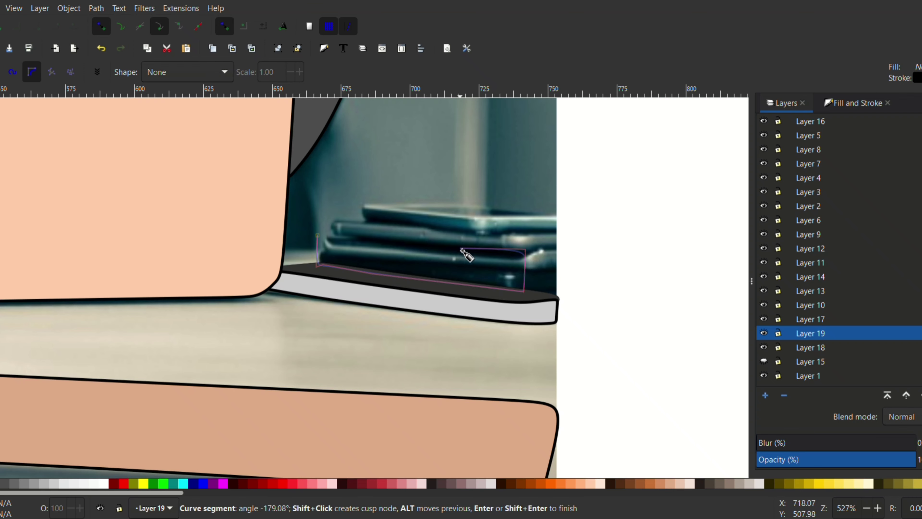
click(317, 235)
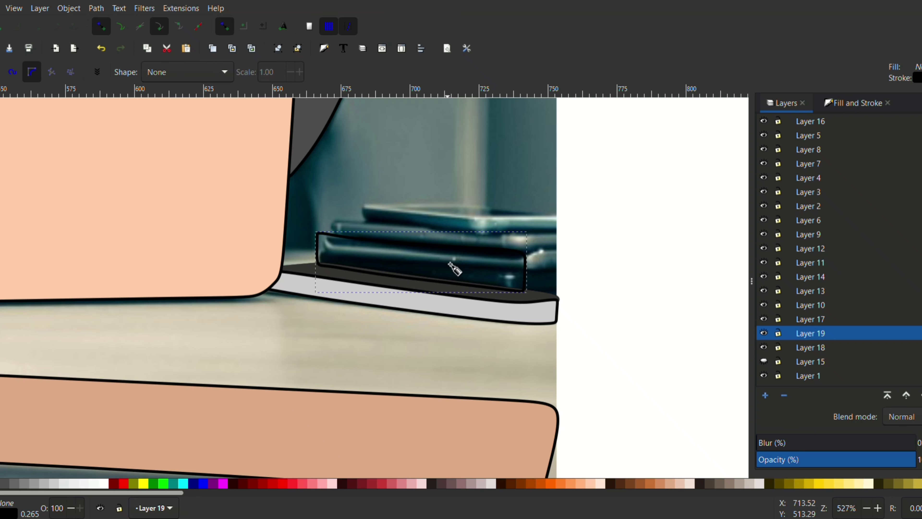
click(24, 483)
On a new layer, trace the dark block's short side face, fill it dark gray and lower that layer beneath Layer 19.
click(765, 394)
key(Return)
click(516, 259)
click(516, 291)
click(557, 289)
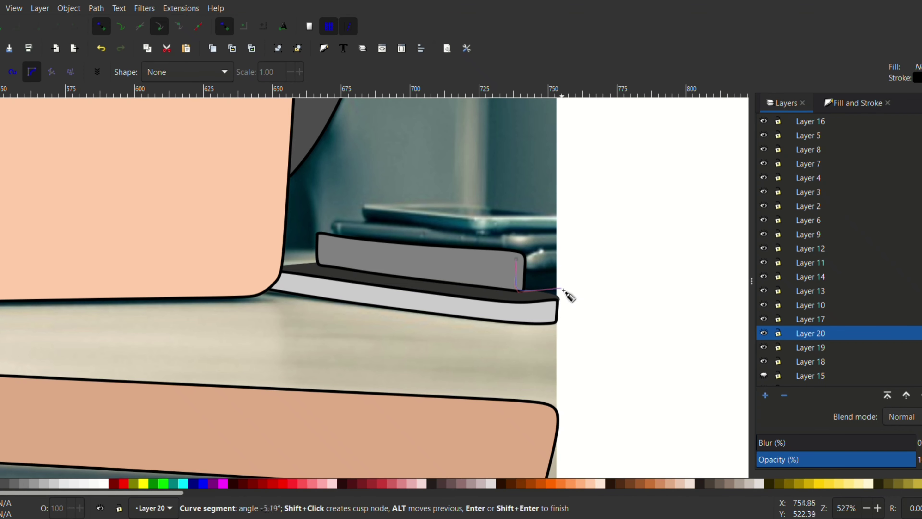
click(558, 250)
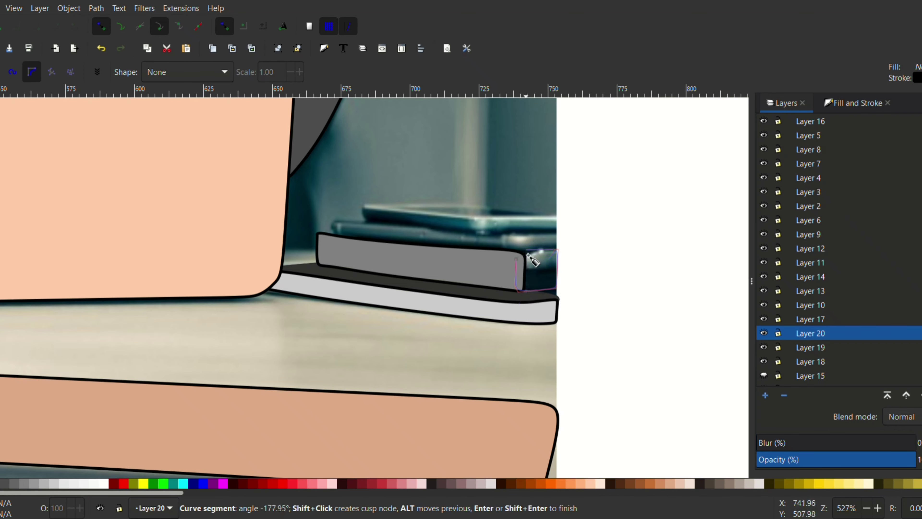
click(516, 259)
click(4, 483)
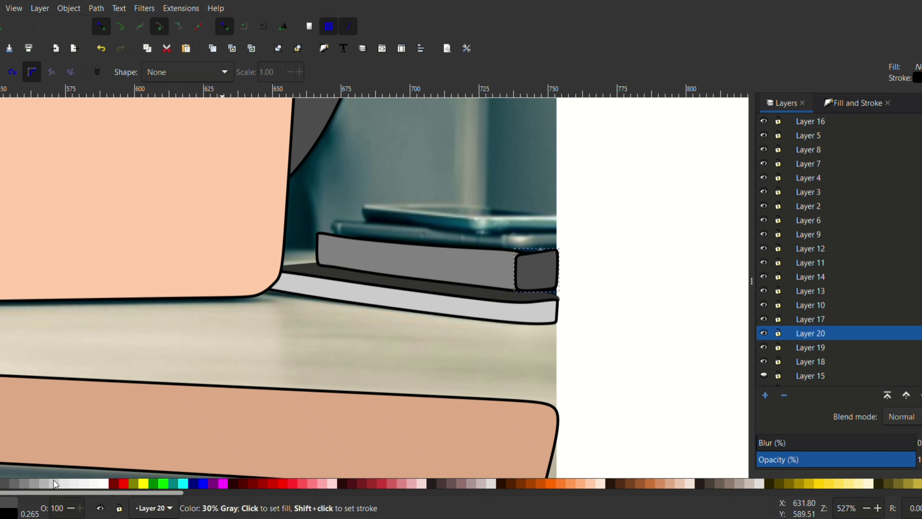
click(920, 395)
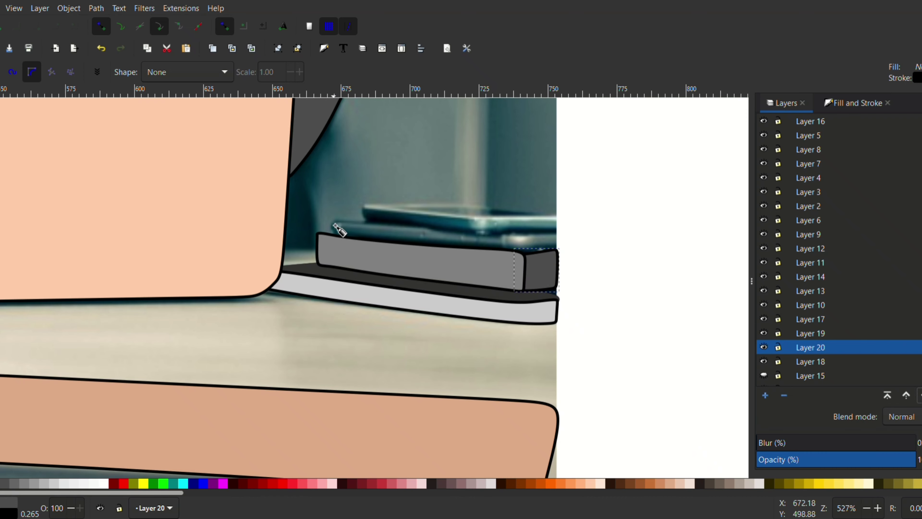
On a new layer, trace the thin front strip of the next item up the stack and fill it near-white.
key(Escape)
key(ctrl+shift+n)
click(334, 219)
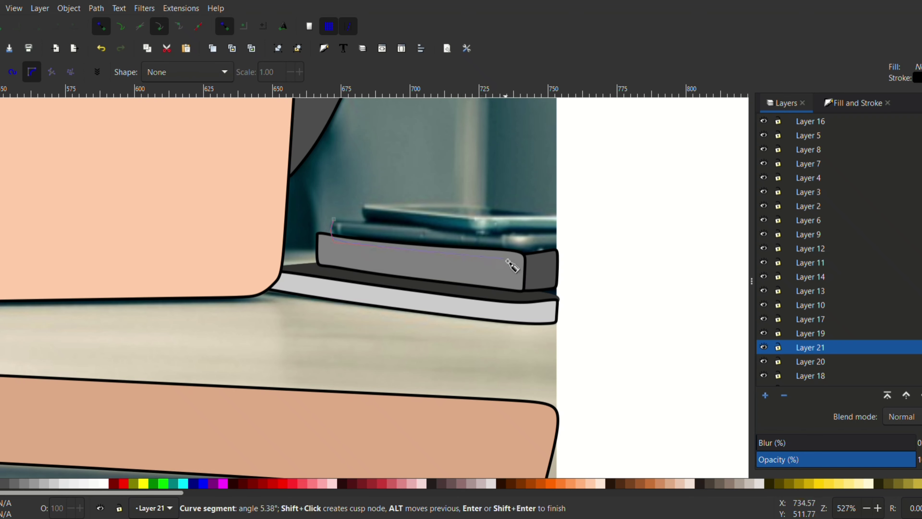
click(520, 258)
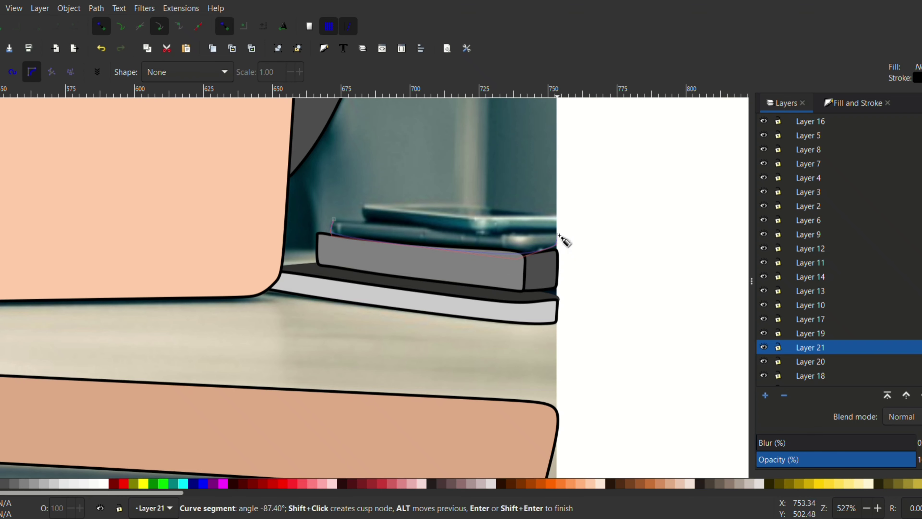
key(BackSpace)
click(513, 253)
key(BackSpace)
click(515, 249)
click(510, 233)
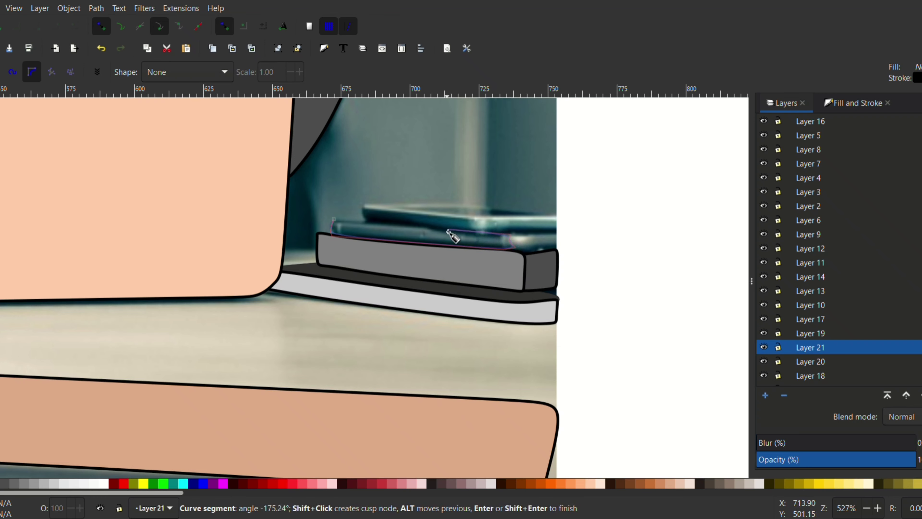
click(334, 220)
click(94, 483)
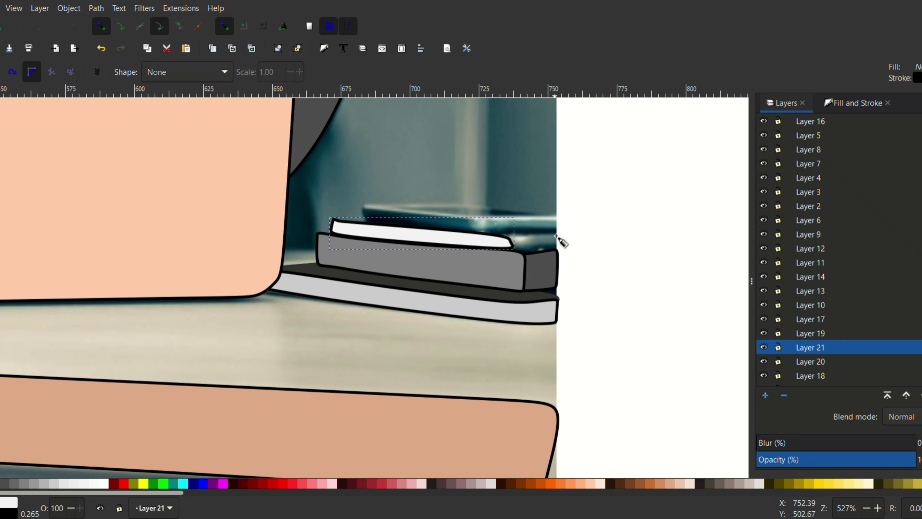
On a new layer, trace the thin strip's short side face, fill it pale gray and lower that layer beneath Layer 21.
click(764, 395)
key(Return)
click(561, 232)
click(502, 238)
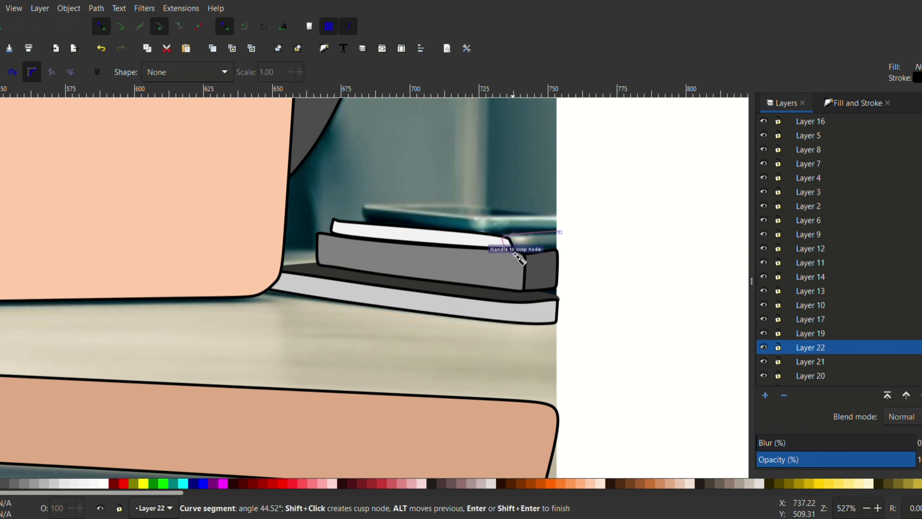
click(516, 259)
click(560, 232)
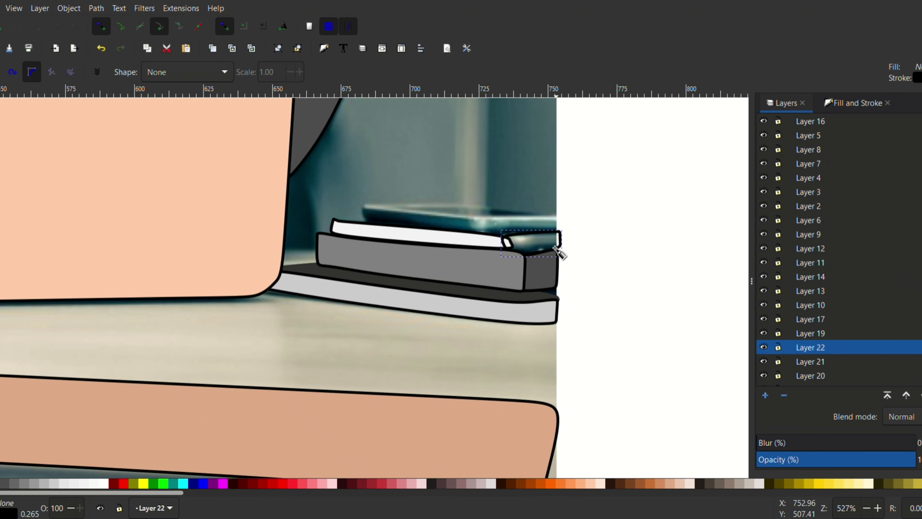
click(65, 483)
click(921, 396)
Show Layer 15 with the desktop surface again and toggle the Layer 1 photo to check the whole artwork.
scroll(289, 214, down, 3)
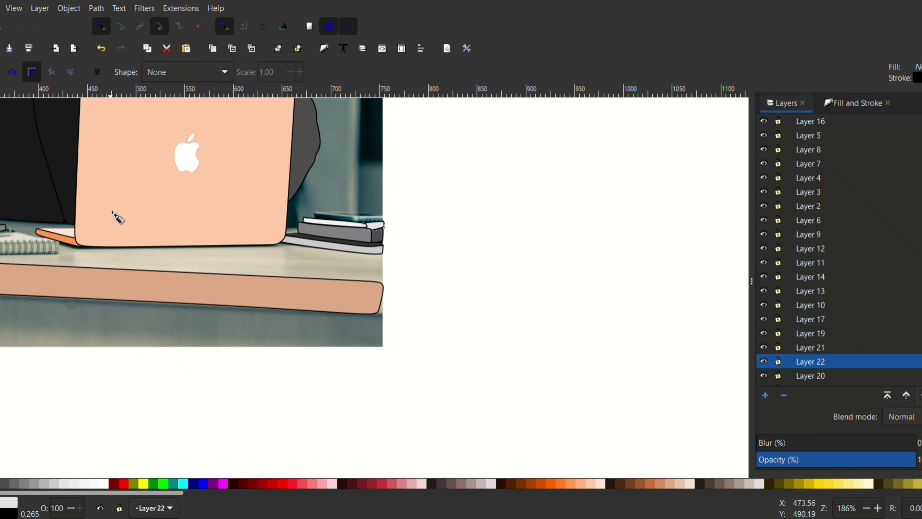
scroll(161, 273, down, 4)
scroll(271, 295, up, 3)
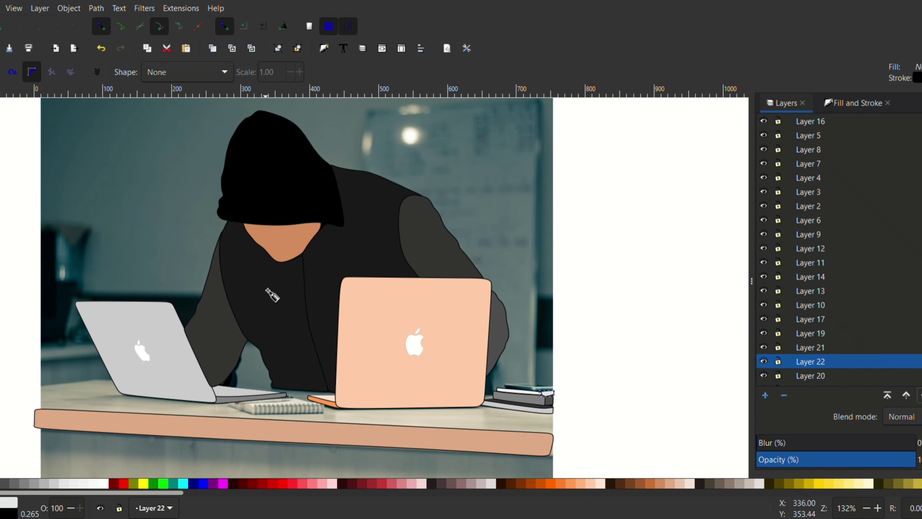
scroll(773, 251, down, 2)
click(764, 365)
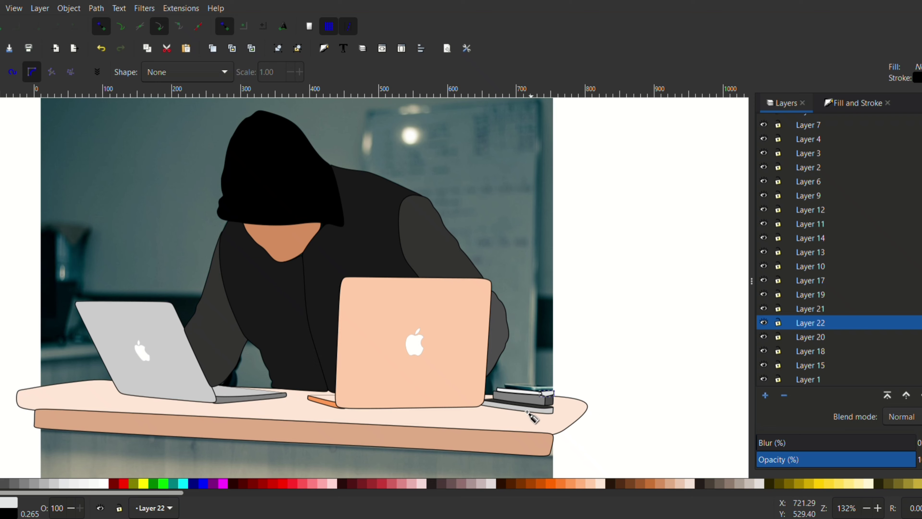
click(764, 379)
scroll(411, 199, down, 1)
click(764, 379)
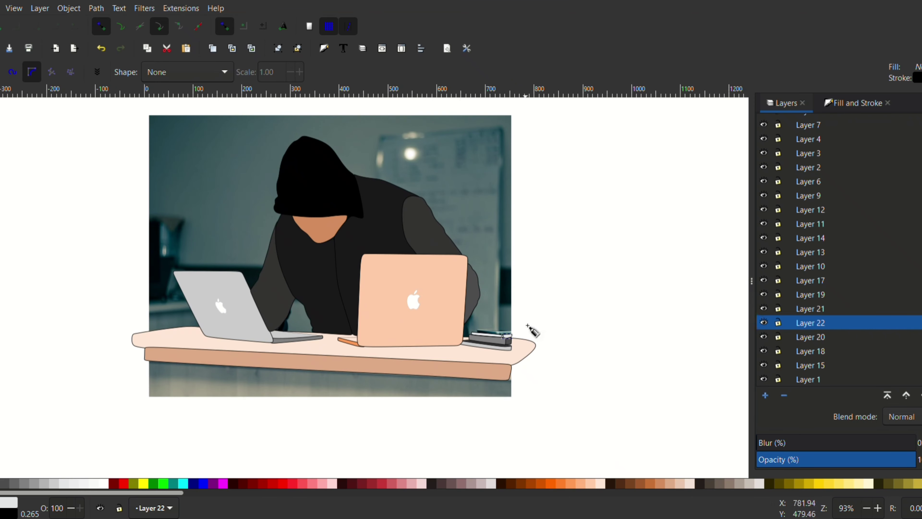
click(764, 379)
click(764, 379)
click(117, 112)
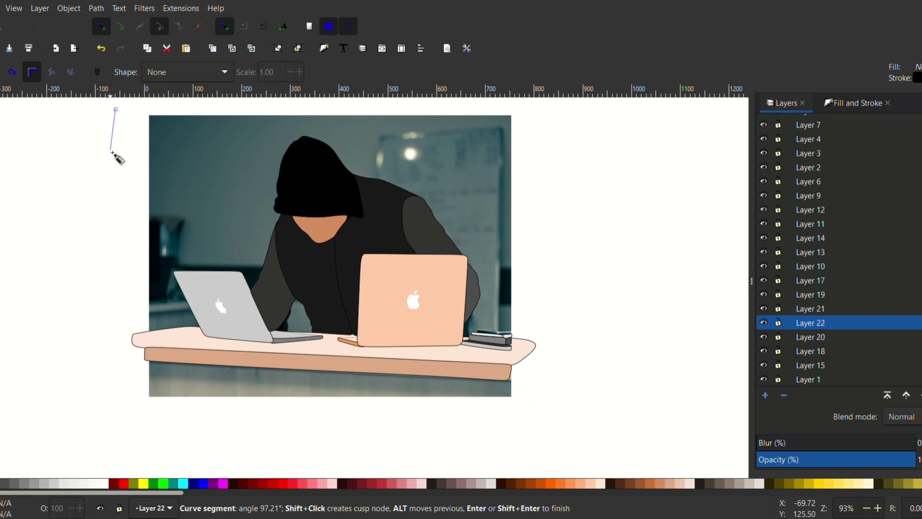
key(Escape)
click(150, 117)
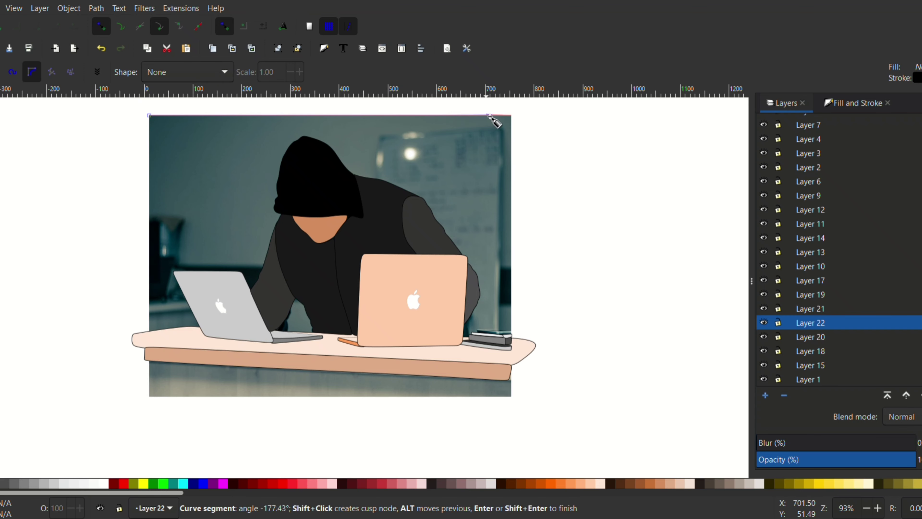
click(513, 121)
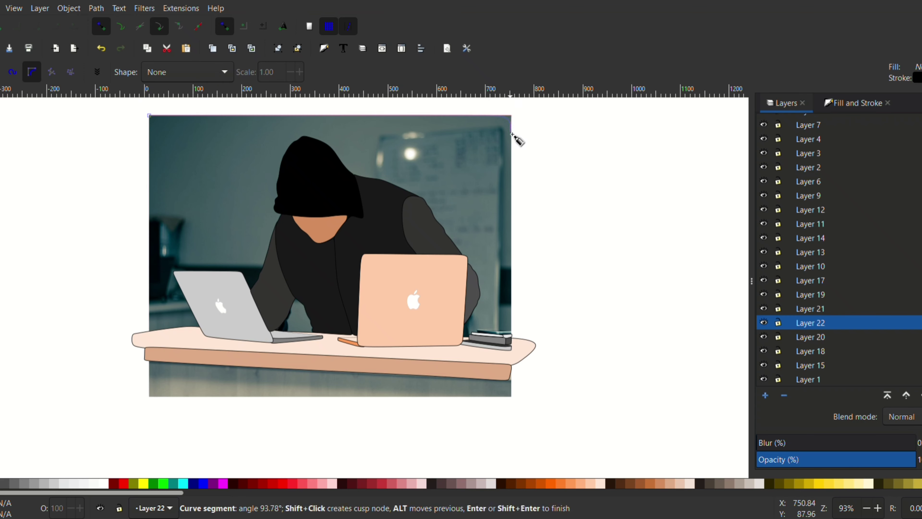
key(Escape)
On a new layer, trace a closed background shape around the photo's outer edges and fill it dark brown.
click(766, 395)
key(Return)
click(149, 116)
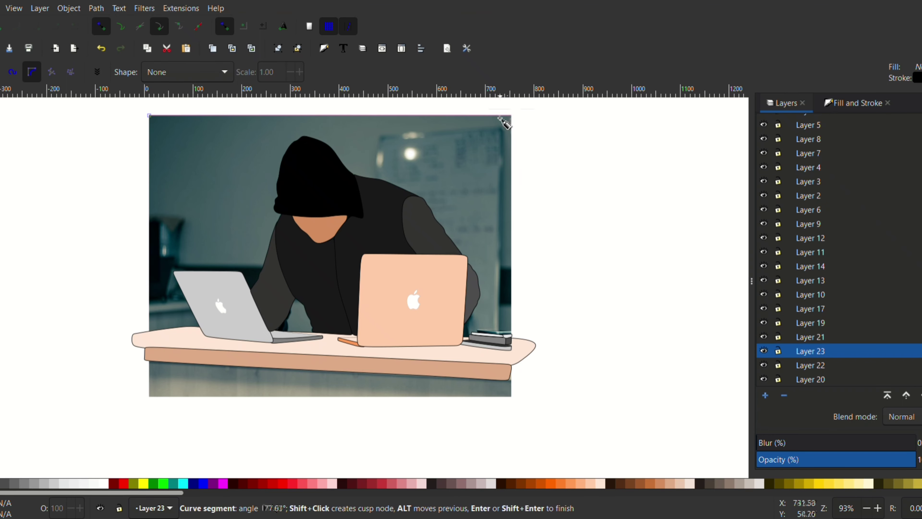
click(513, 121)
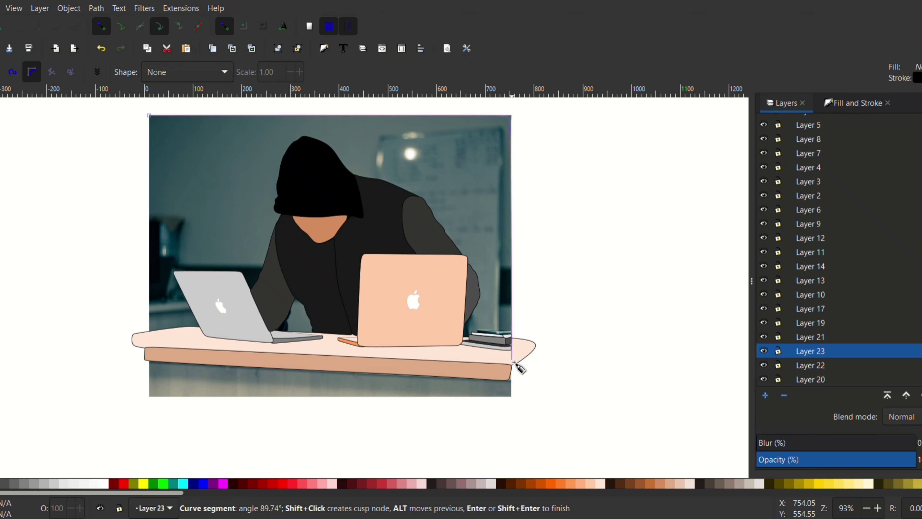
click(515, 341)
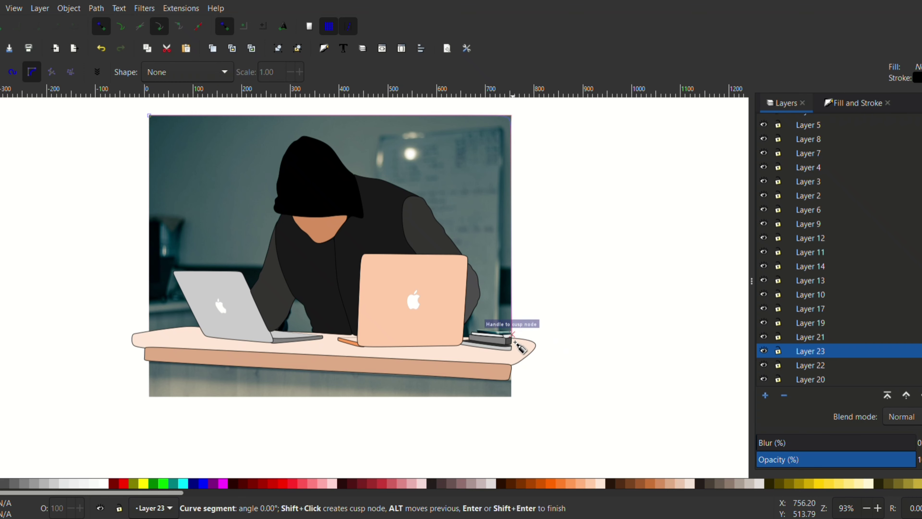
click(512, 397)
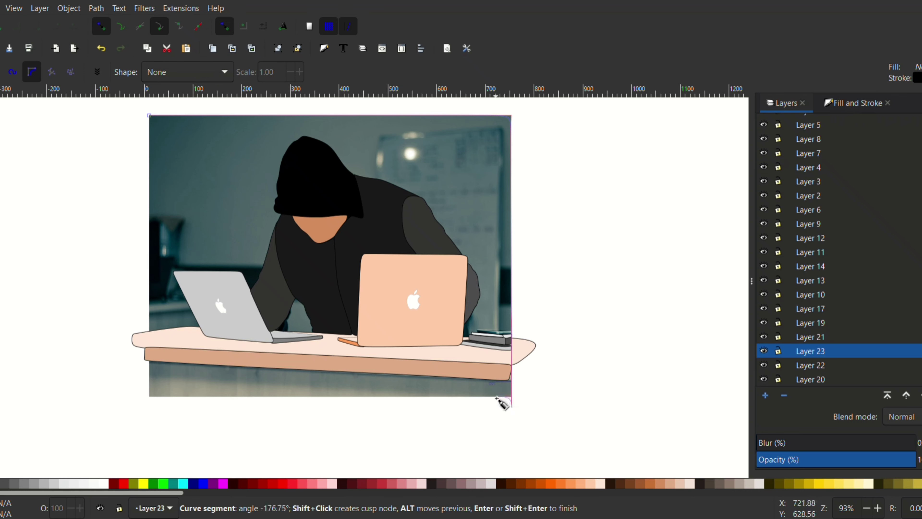
click(143, 398)
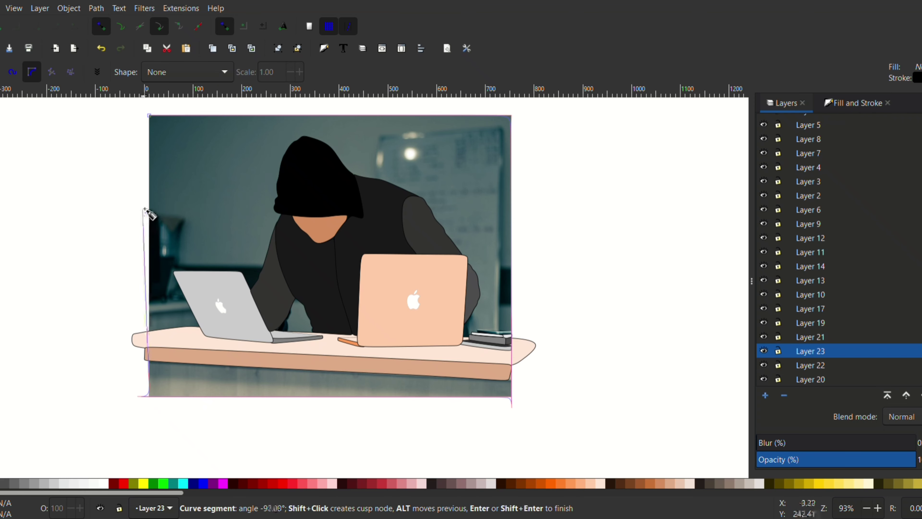
click(149, 116)
click(521, 484)
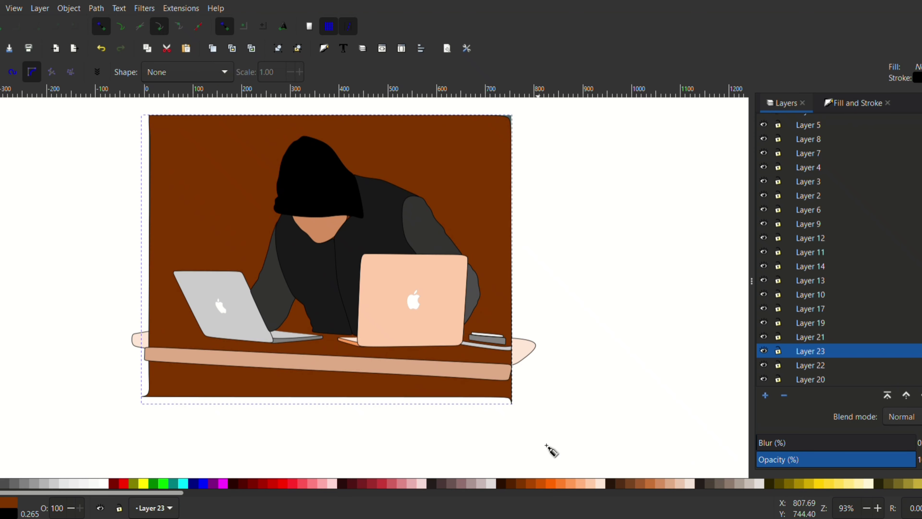
Lower the background layer to just above Layer 1, behind the desk, laptops and book stack.
click(921, 395)
click(921, 395)
click(906, 396)
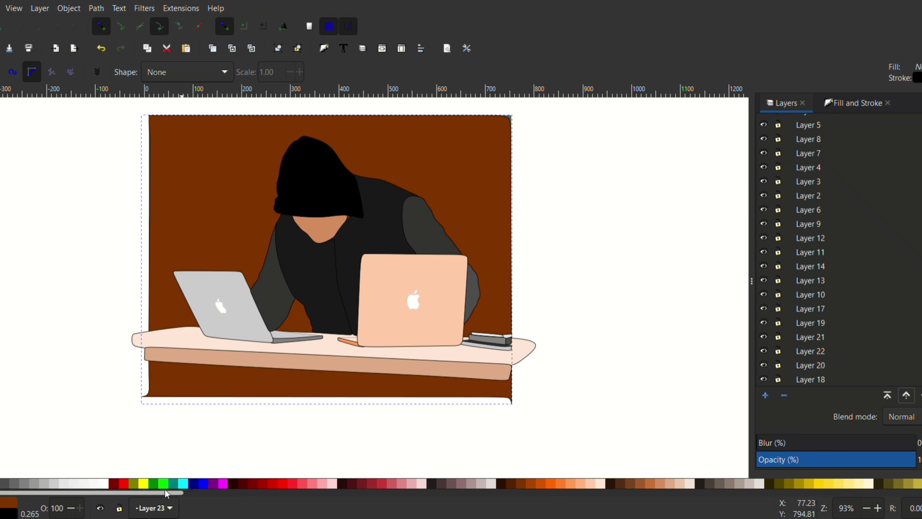
Try several fill colors on the background shape and settle on the muted mauve #AC93A7.
click(222, 483)
scroll(445, 483, right, 5)
click(457, 484)
drag(568, 493, 777, 493)
click(643, 483)
click(647, 484)
click(657, 484)
click(667, 484)
click(780, 483)
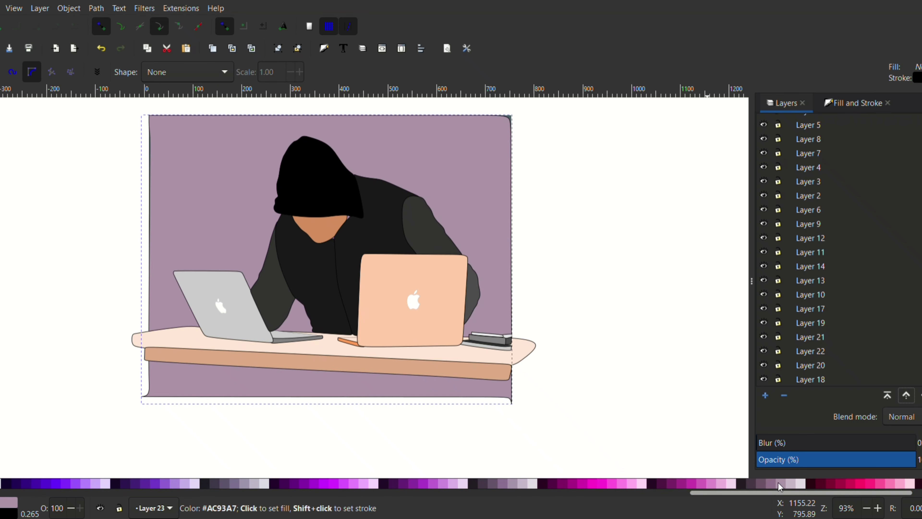